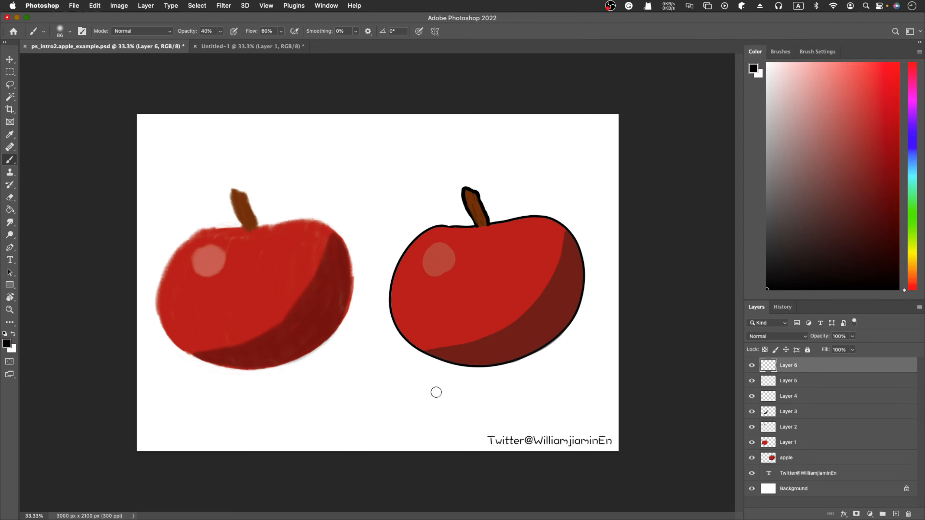
- Try a 30 px soft brush stroke on the white area below the outlined apple
{"action": "left_click", "coordinate": [70, 31]}
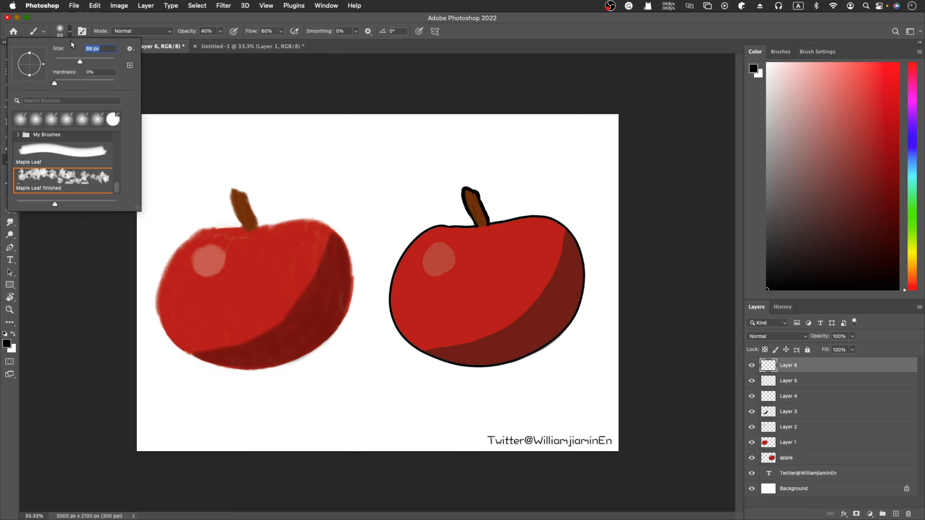
{"action": "left_click_drag", "start_coordinate": [77, 63], "coordinate": [63, 63]}
{"action": "left_click", "coordinate": [405, 388]}
{"action": "left_click_drag", "start_coordinate": [405, 389], "coordinate": [404, 404]}
{"action": "key", "text": "super+z"}
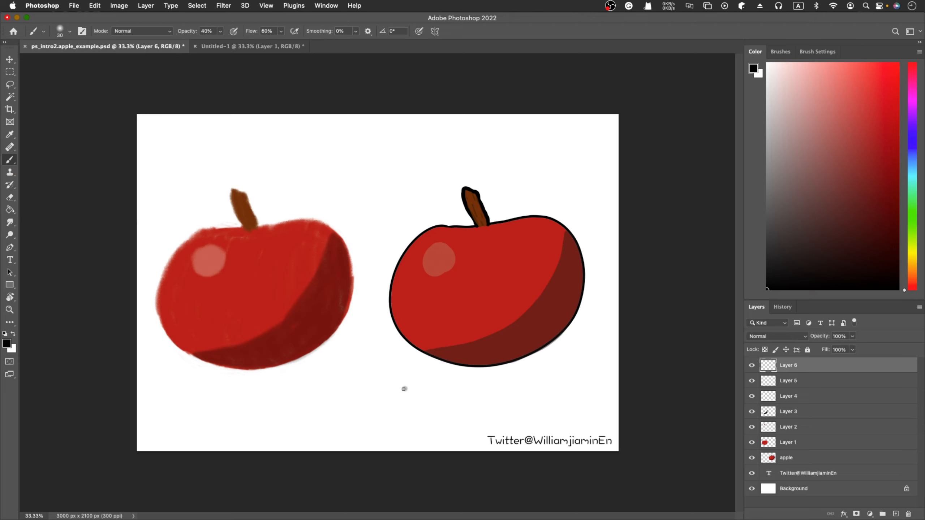
- Choose the hard round 123 brush tip and set its size to 22 px
{"action": "left_click", "coordinate": [783, 51]}
{"action": "left_click", "coordinate": [816, 52]}
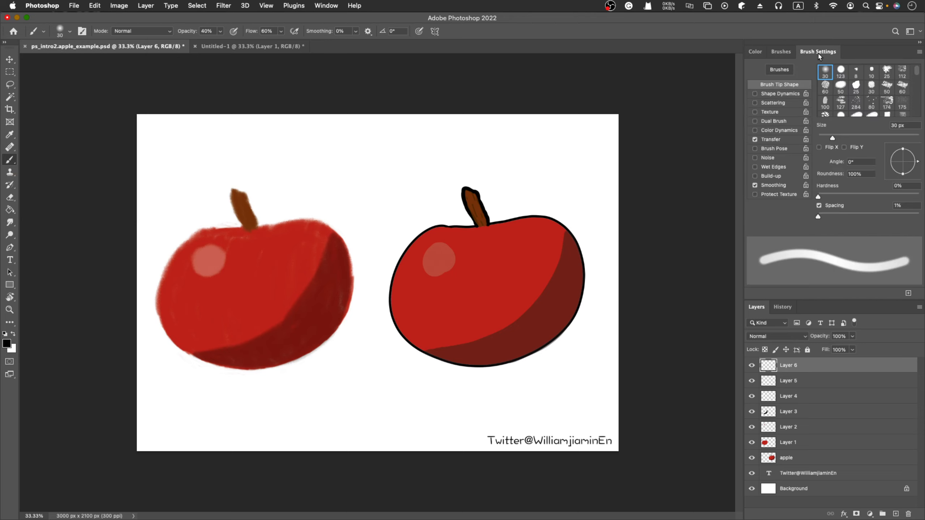
{"action": "left_click", "coordinate": [844, 72]}
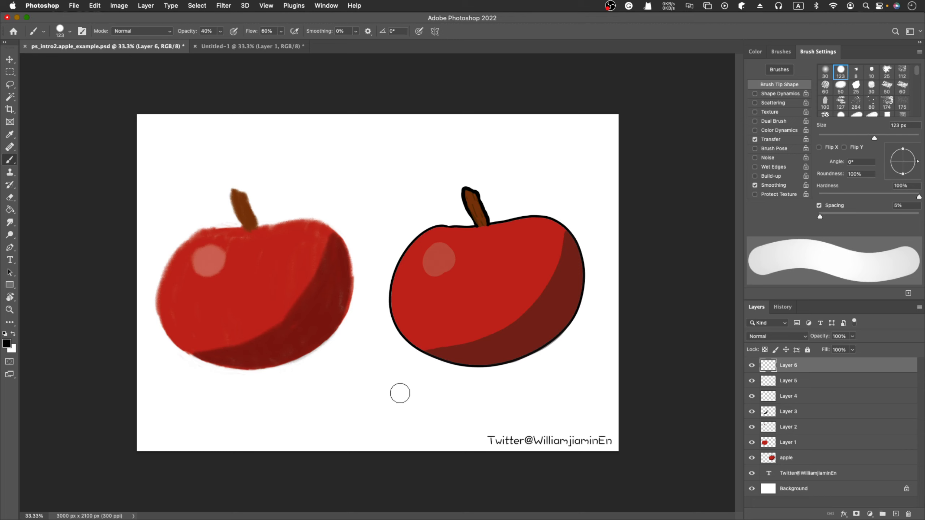
{"action": "left_click", "coordinate": [70, 32]}
{"action": "left_click_drag", "start_coordinate": [85, 62], "coordinate": [61, 63]}
- Handwrite "1. hard Brush" below the outlined apple and "2. Soft." below the apple without an outline
{"action": "left_click_drag", "start_coordinate": [412, 392], "coordinate": [408, 407]}
{"action": "mouse_move", "coordinate": [416, 405]}
{"action": "left_mouse_down"}
{"action": "mouse_move", "coordinate": [418, 397]}
{"action": "mouse_move", "coordinate": [433, 411]}
{"action": "mouse_move", "coordinate": [472, 400]}
{"action": "mouse_move", "coordinate": [489, 381]}
{"action": "mouse_move", "coordinate": [523, 406]}
{"action": "mouse_move", "coordinate": [572, 386]}
{"action": "mouse_move", "coordinate": [585, 408]}
{"action": "left_mouse_up"}
{"action": "mouse_move", "coordinate": [176, 405]}
{"action": "left_mouse_down"}
{"action": "mouse_move", "coordinate": [182, 418]}
{"action": "mouse_move", "coordinate": [206, 418]}
{"action": "left_mouse_up"}
{"action": "left_click", "coordinate": [191, 415]}
{"action": "mouse_move", "coordinate": [215, 405]}
{"action": "left_mouse_down"}
{"action": "mouse_move", "coordinate": [224, 404]}
{"action": "mouse_move", "coordinate": [232, 431]}
{"action": "mouse_move", "coordinate": [241, 396]}
{"action": "left_mouse_up"}
{"action": "left_click_drag", "start_coordinate": [253, 382], "coordinate": [257, 412]}
{"action": "left_click", "coordinate": [265, 403]}
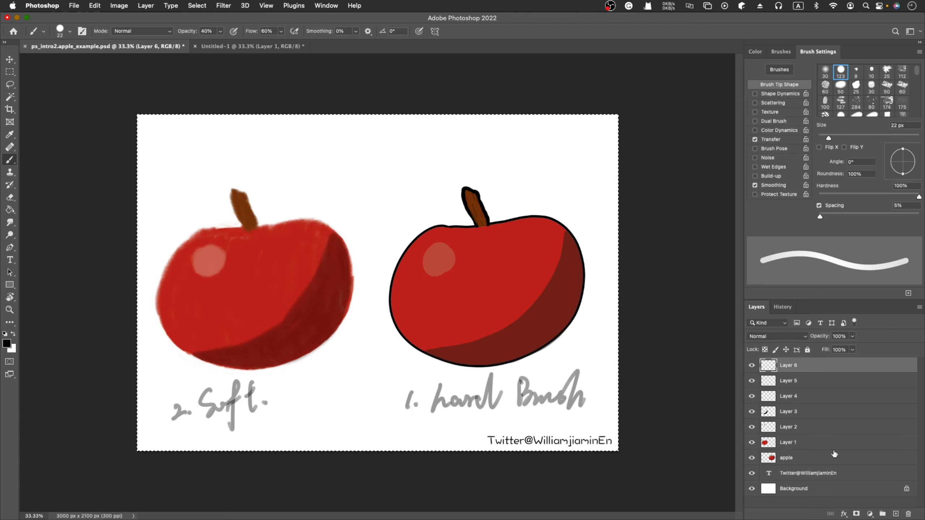
- Scale all layers except the text and Background to 62.08% and move them to the canvas's upper-right corner
{"action": "key", "text": "super+a"}
{"action": "left_click", "coordinate": [805, 493], "text": "shift"}
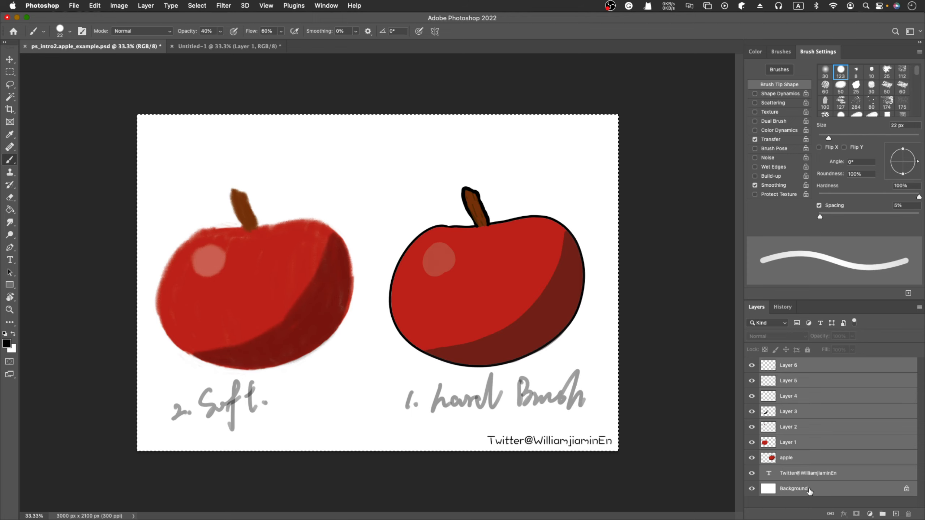
{"action": "left_click", "coordinate": [808, 488], "text": "super"}
{"action": "left_click", "coordinate": [804, 475], "text": "super"}
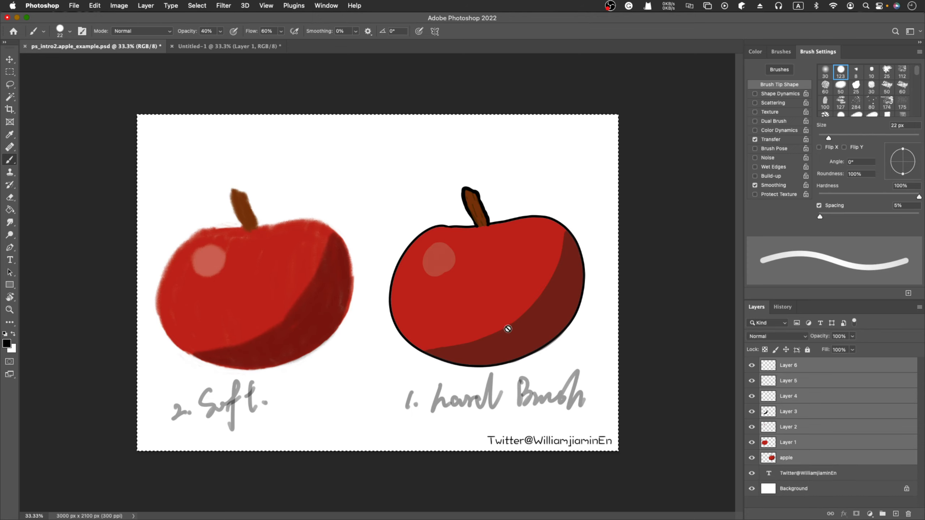
{"action": "key", "text": "super+t"}
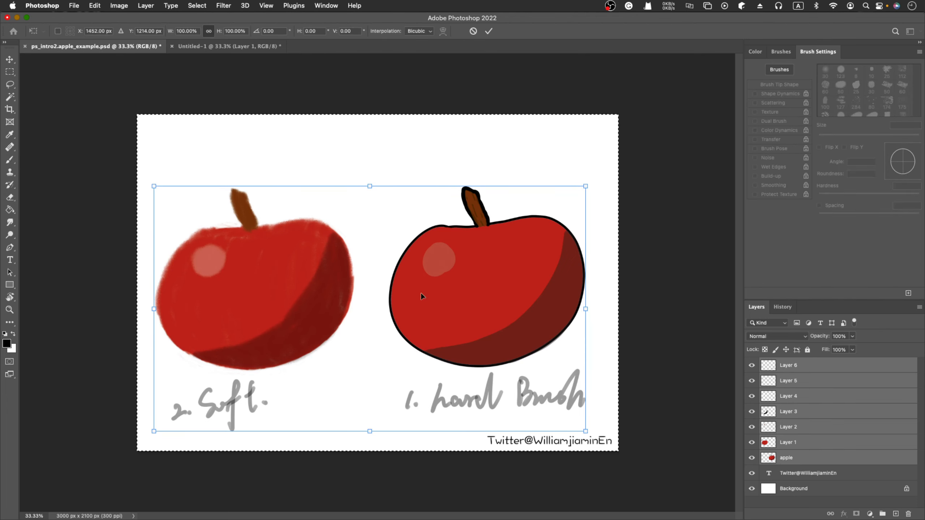
{"action": "left_click_drag", "start_coordinate": [154, 187], "coordinate": [318, 279]}
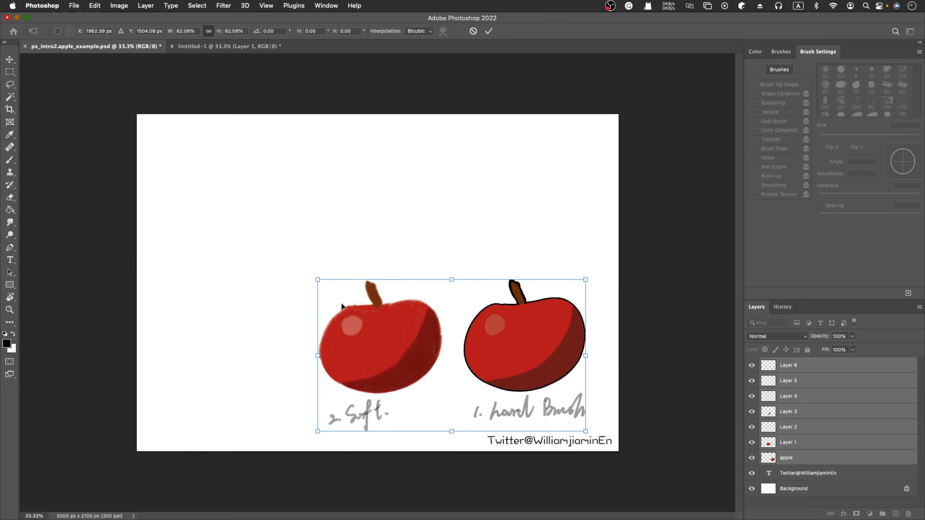
{"action": "left_click_drag", "start_coordinate": [390, 347], "coordinate": [421, 185]}
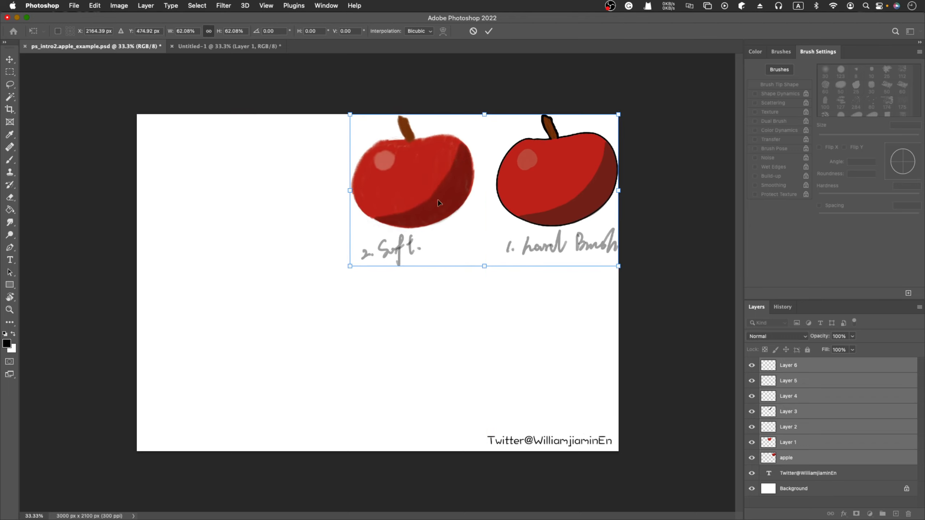
- Undo the scaling and moving of the apple and label layers
{"action": "left_click", "coordinate": [790, 447]}
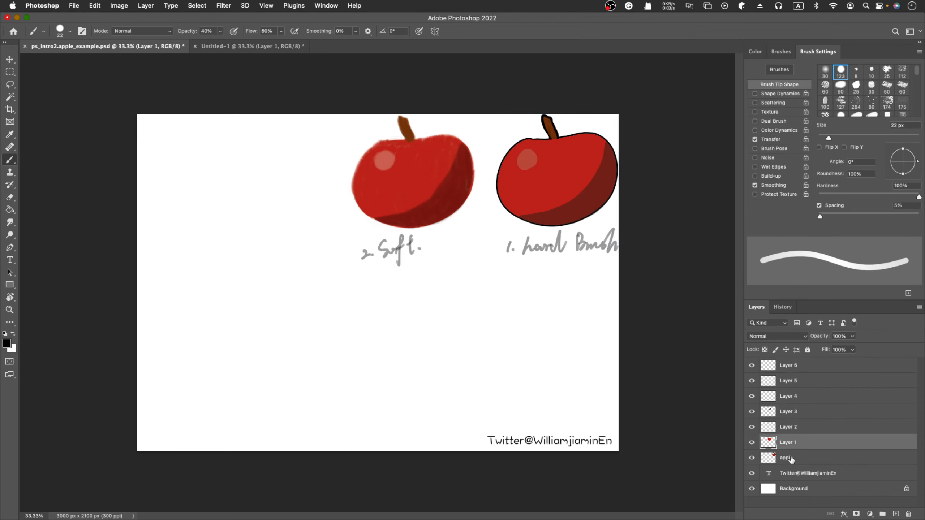
{"action": "left_click", "coordinate": [791, 460]}
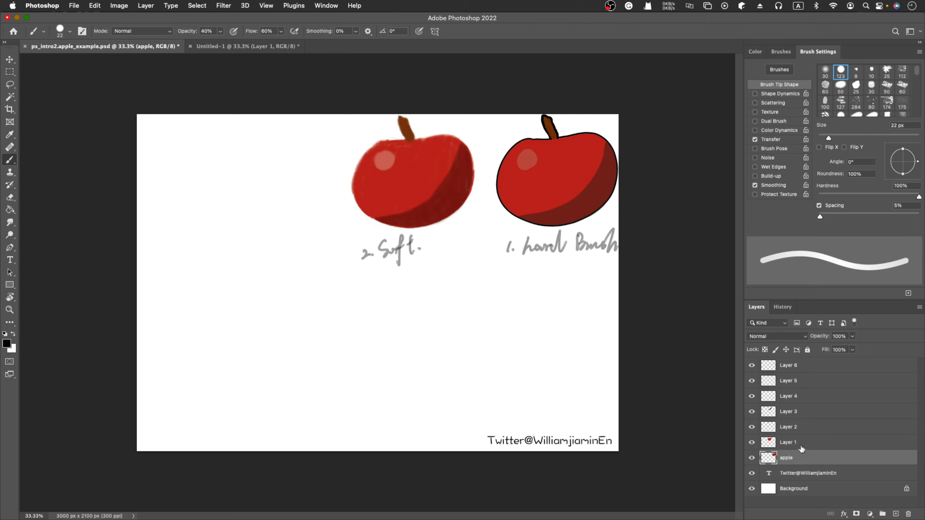
{"action": "left_click", "coordinate": [798, 446]}
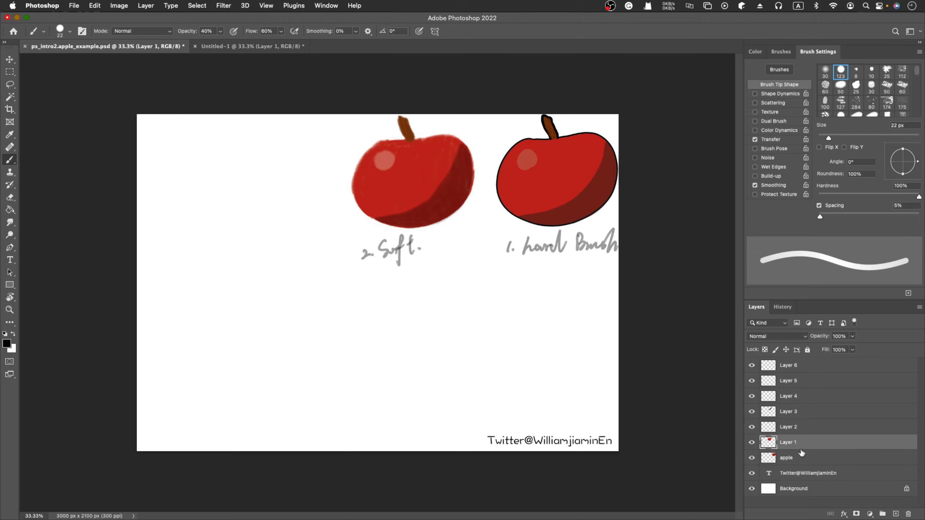
{"action": "left_click", "coordinate": [792, 430]}
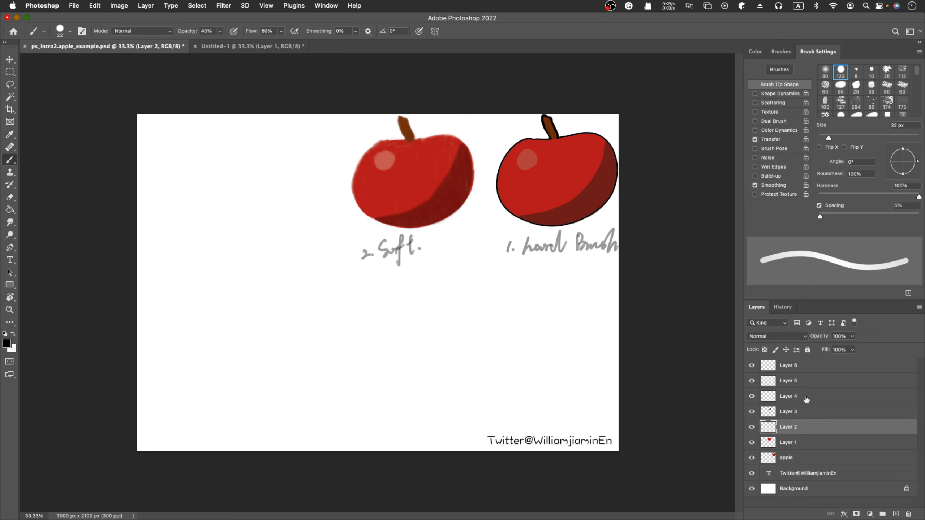
{"action": "key", "text": "super+z"}
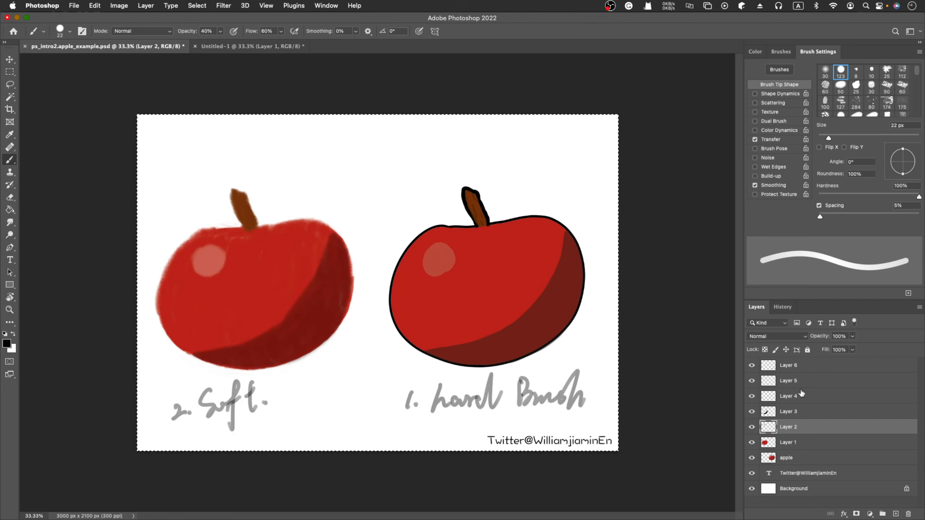
- Hide and show Layer 2, Layer 3 and Layer 4 in turn to examine what each contributes to the soft apple
{"action": "left_click", "coordinate": [751, 427]}
{"action": "left_click", "coordinate": [751, 427]}
{"action": "left_click", "coordinate": [752, 412]}
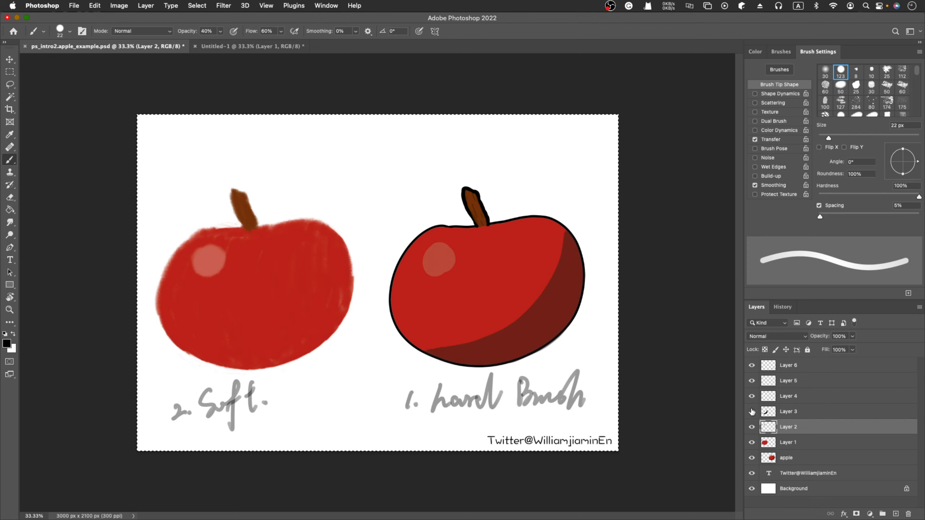
{"action": "left_click", "coordinate": [751, 412]}
{"action": "left_click", "coordinate": [751, 396]}
{"action": "left_click", "coordinate": [750, 397]}
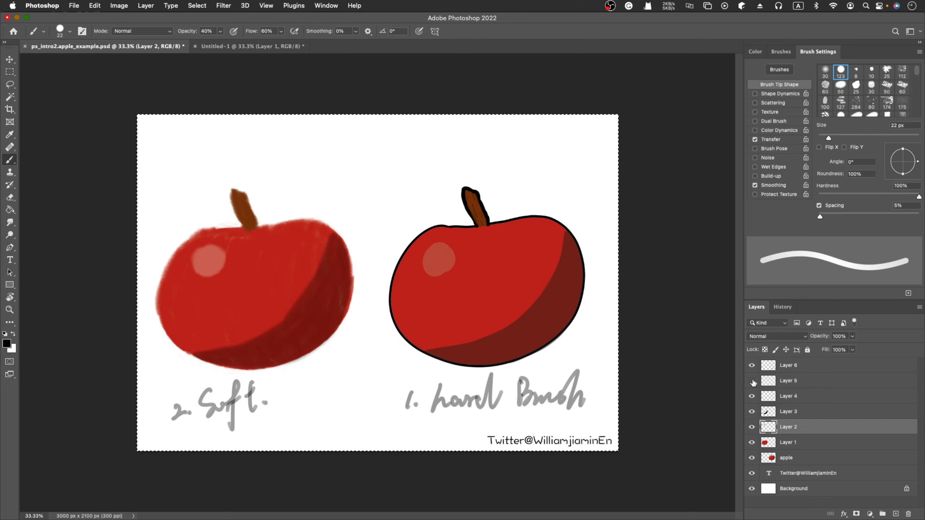
- Paste the clipboard content as a new layer above Layer 4 and check it by toggling that layer's visibility
{"action": "left_click", "coordinate": [798, 397]}
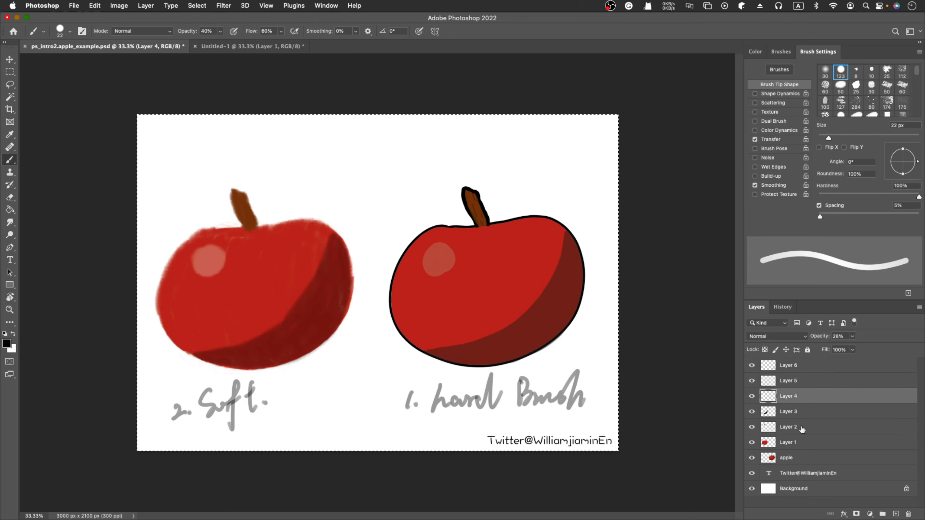
{"action": "left_click", "coordinate": [800, 445], "text": "shift"}
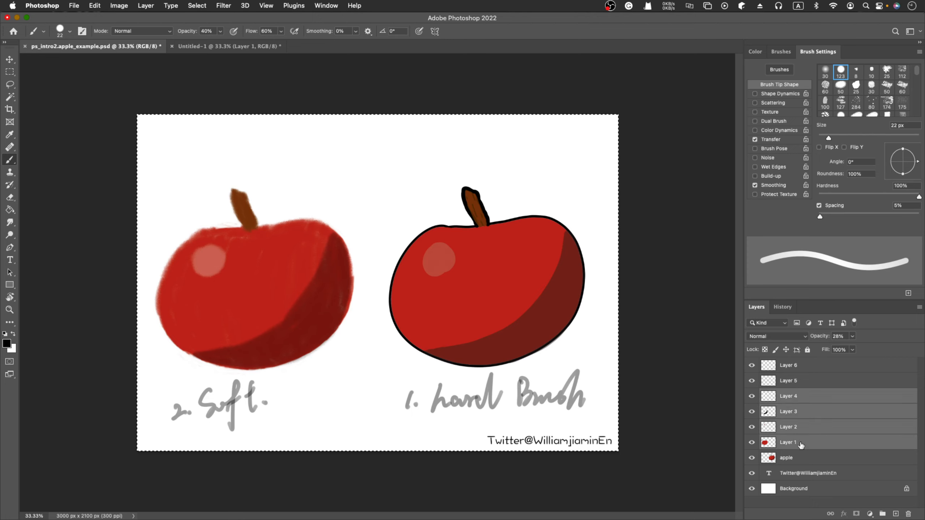
{"action": "key", "text": "super+v"}
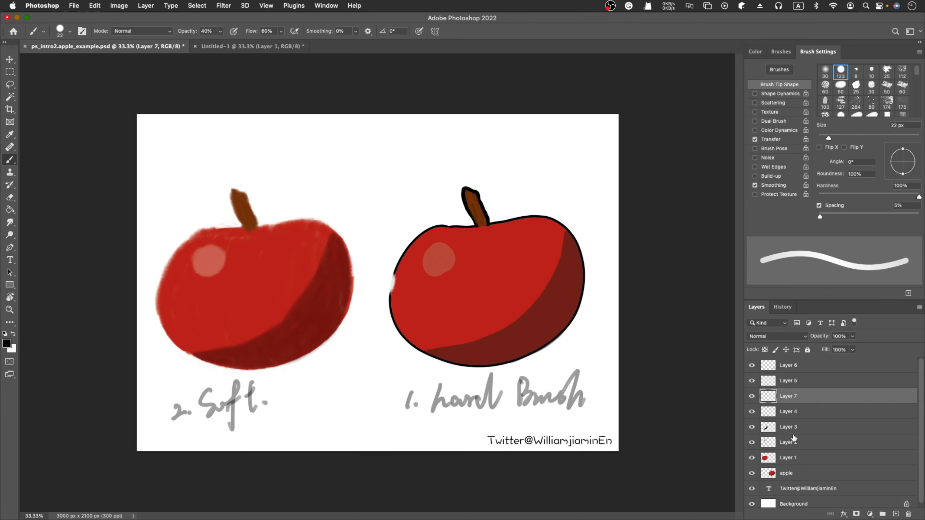
{"action": "left_click", "coordinate": [752, 397]}
{"action": "left_click", "coordinate": [752, 397]}
- Move the pasted white patch down between the two handwritten labels and delete its layer
{"action": "key", "text": "super+t"}
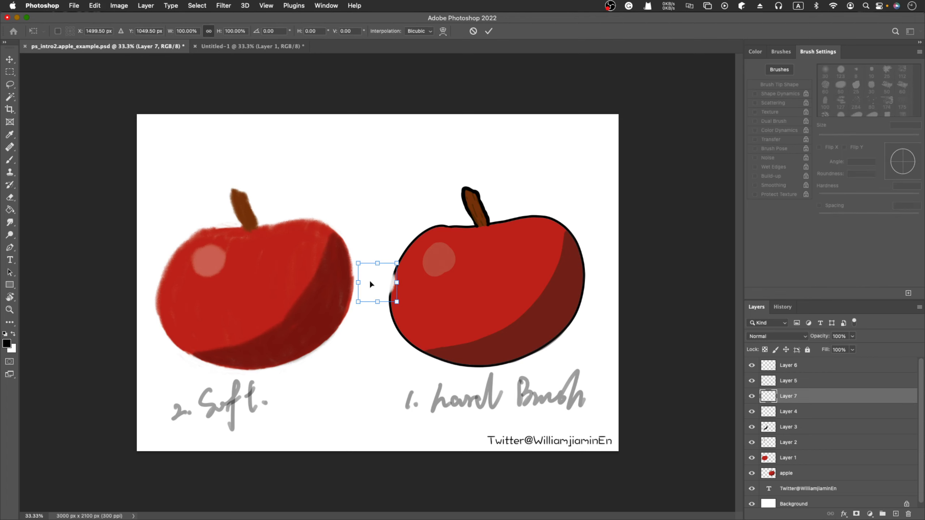
{"action": "mouse_move", "coordinate": [374, 287]}
{"action": "left_mouse_down"}
{"action": "mouse_move", "coordinate": [392, 399]}
{"action": "mouse_move", "coordinate": [365, 394]}
{"action": "mouse_move", "coordinate": [288, 307]}
{"action": "mouse_move", "coordinate": [220, 272]}
{"action": "mouse_move", "coordinate": [276, 287]}
{"action": "mouse_move", "coordinate": [367, 400]}
{"action": "left_mouse_up"}
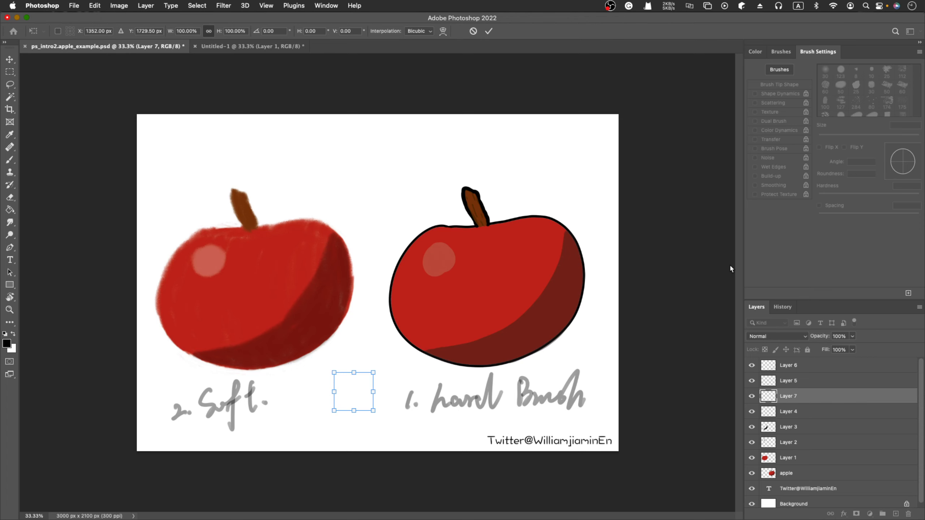
{"action": "key", "text": "Return"}
{"action": "key", "text": "b"}
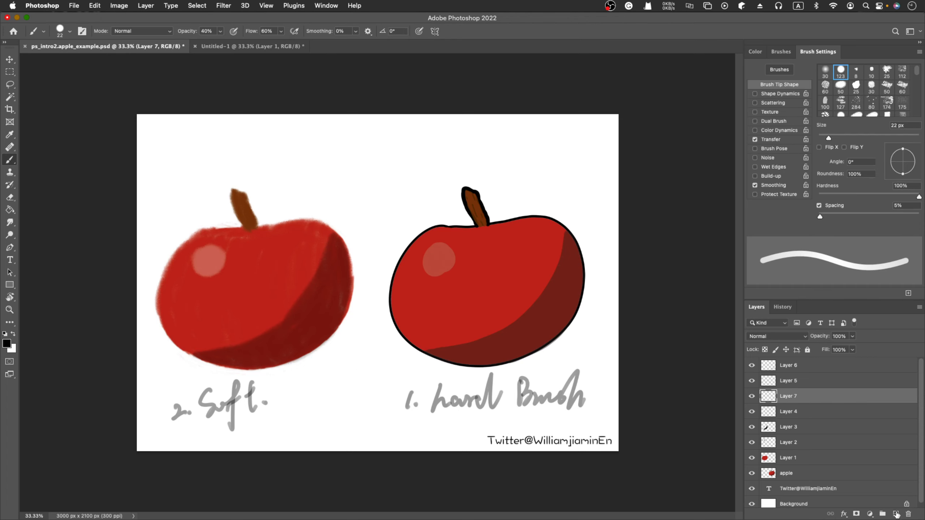
{"action": "left_click", "coordinate": [909, 515]}
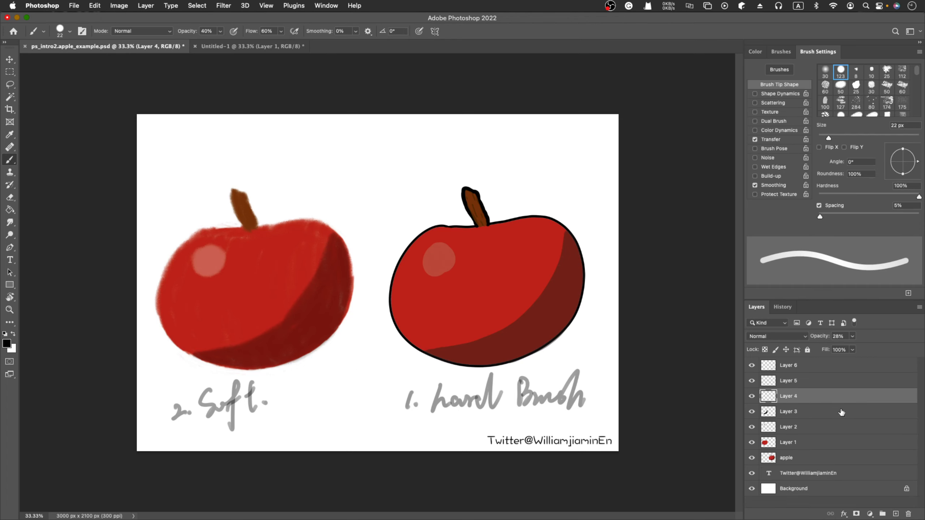
- Hide and show Layers 5, 4, 2 and 1 in turn to examine the parts of the soft-brush apple
{"action": "left_click", "coordinate": [763, 383]}
{"action": "left_click", "coordinate": [751, 382]}
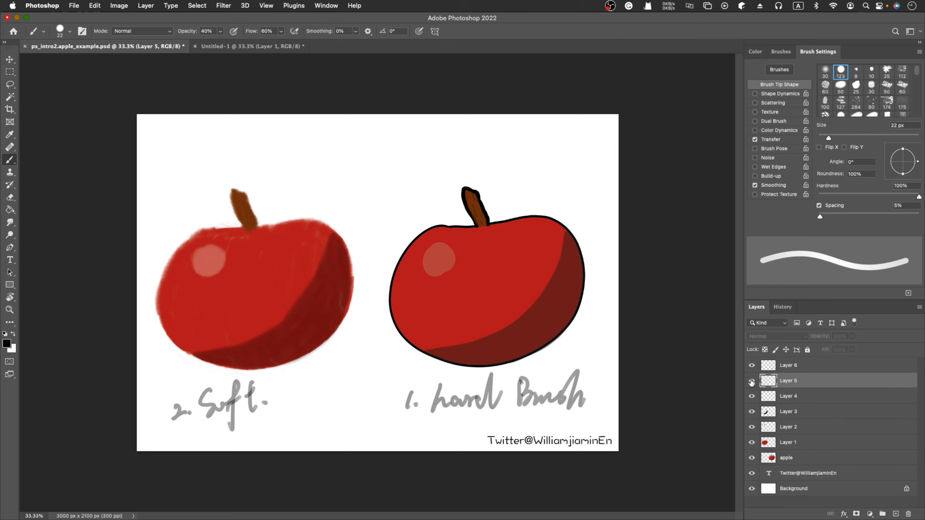
{"action": "left_click", "coordinate": [752, 381]}
{"action": "left_click", "coordinate": [751, 396]}
{"action": "left_click", "coordinate": [752, 397]}
{"action": "left_click", "coordinate": [751, 426]}
{"action": "left_click", "coordinate": [751, 427]}
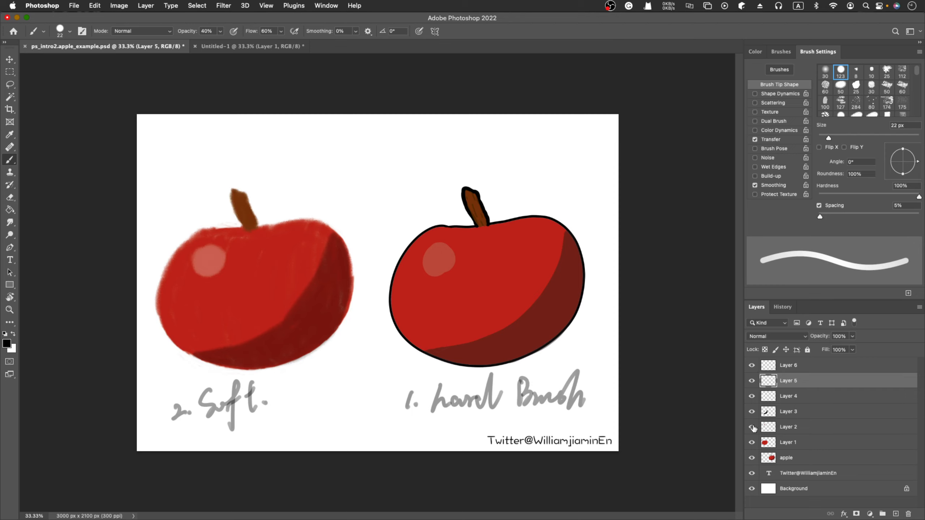
{"action": "left_click", "coordinate": [752, 443]}
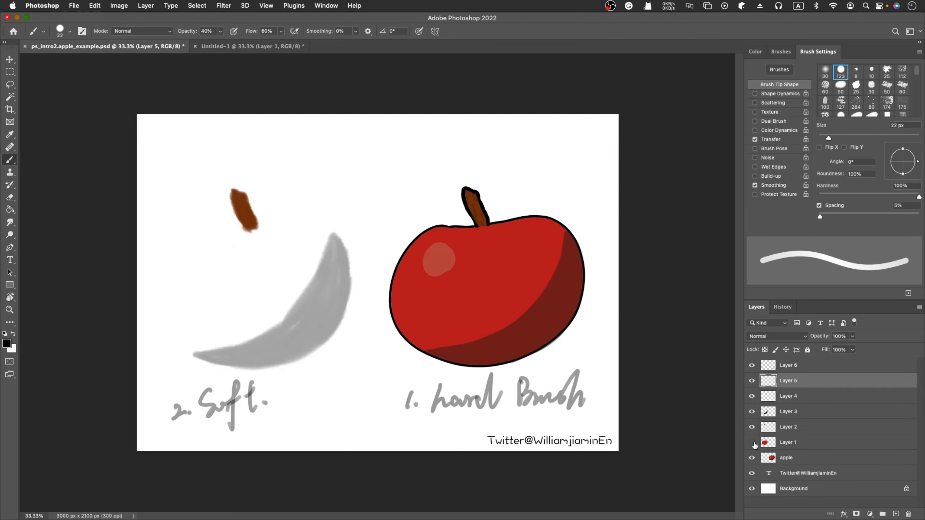
{"action": "left_click", "coordinate": [751, 442]}
- Select Layers 1 to 5 in turn or together and toggle Layer 6's visibility to examine the layer structure
{"action": "left_click", "coordinate": [802, 433]}
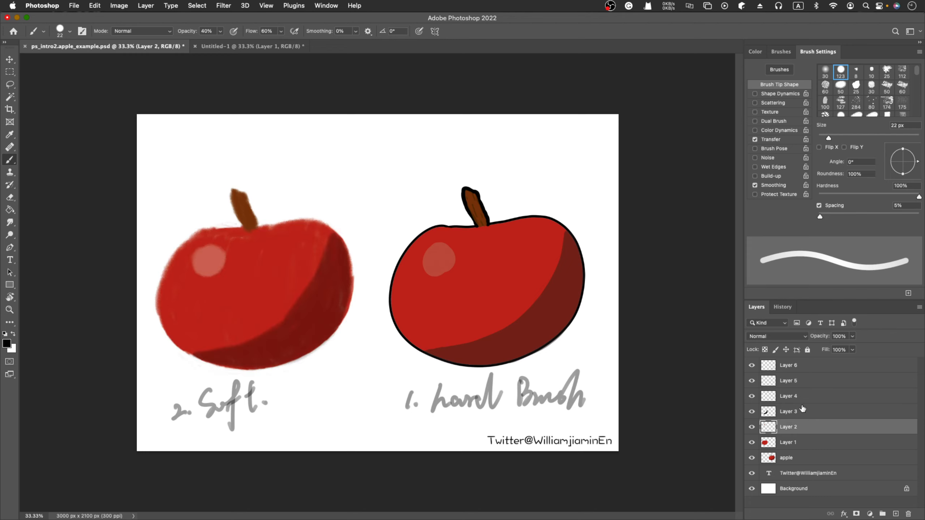
{"action": "left_click", "coordinate": [800, 383], "text": "shift"}
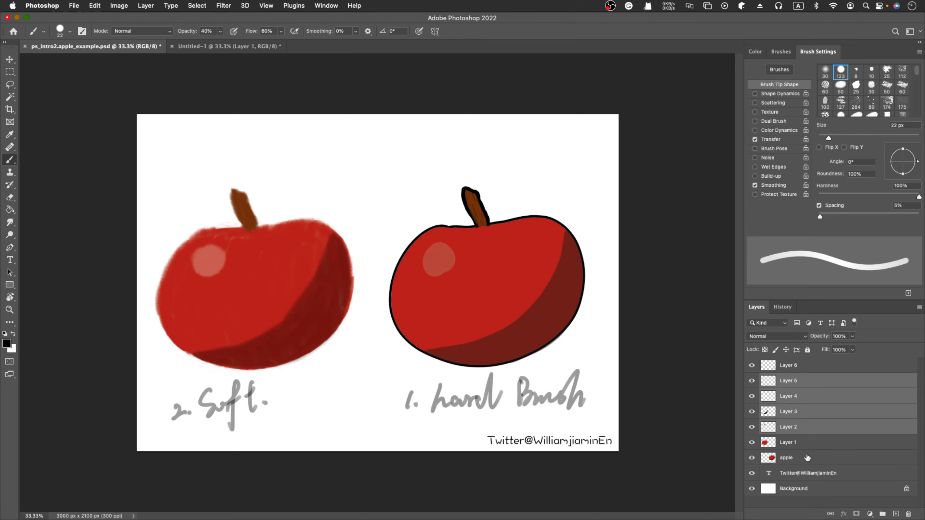
{"action": "left_click", "coordinate": [797, 444]}
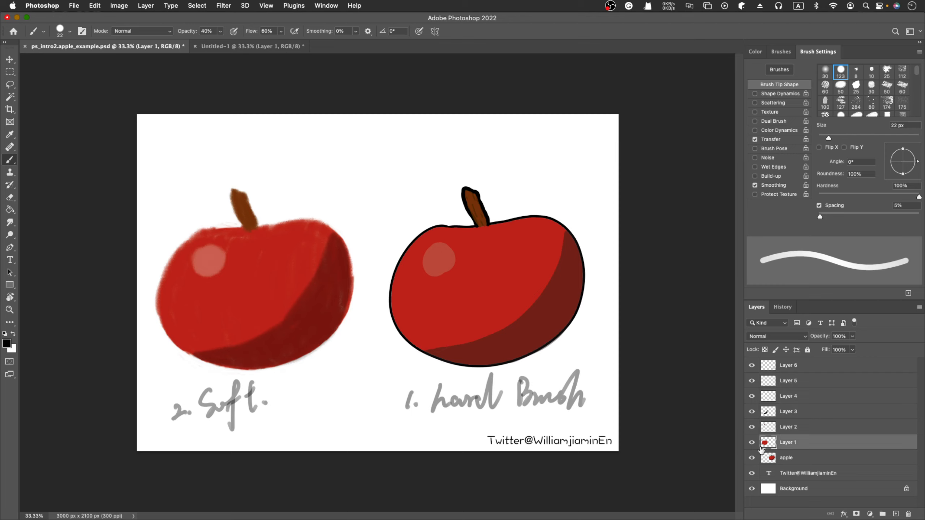
{"action": "left_click", "coordinate": [785, 397]}
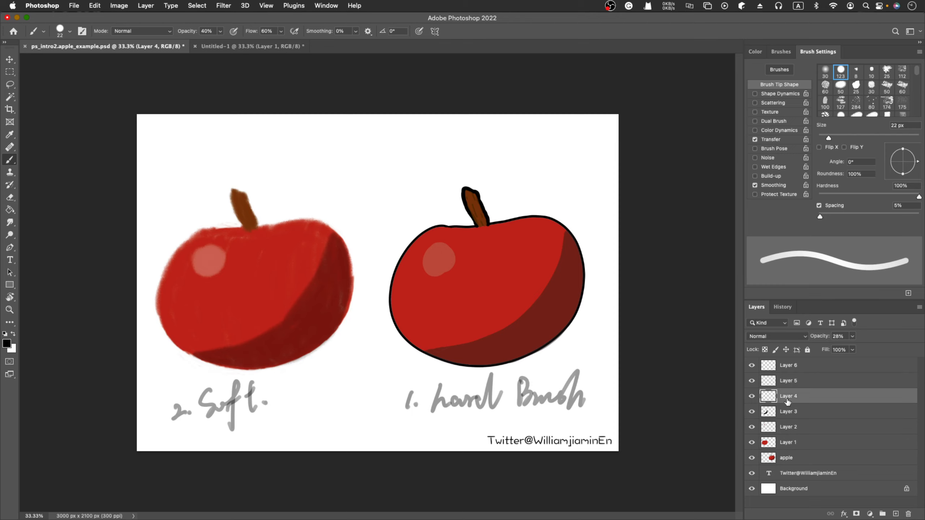
{"action": "left_click", "coordinate": [753, 366]}
{"action": "left_click", "coordinate": [752, 366]}
- Select the apple layer holding the hard-brush apple and hide it
{"action": "left_click", "coordinate": [791, 458]}
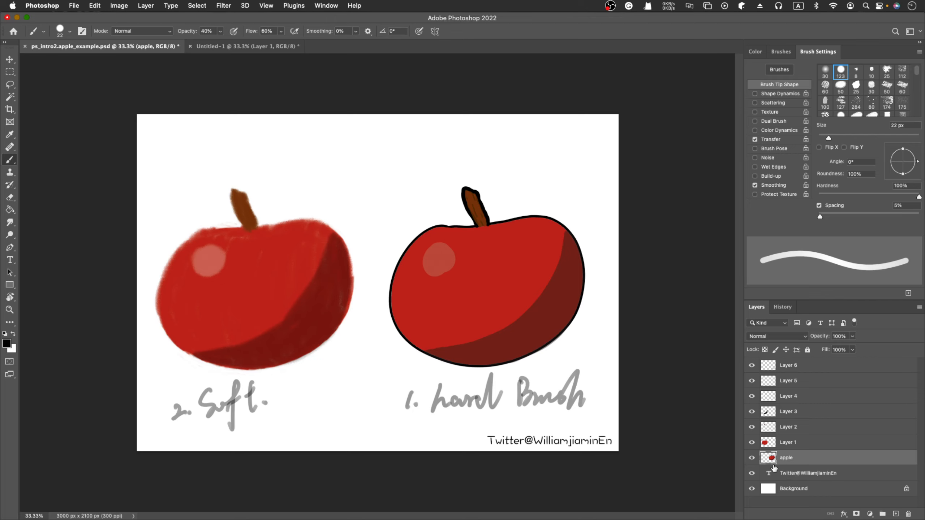
{"action": "key", "text": "super+t"}
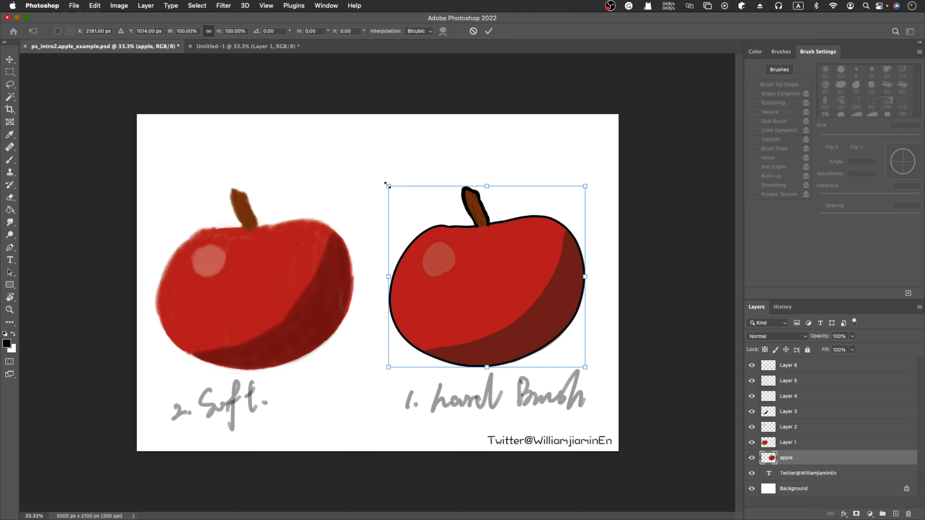
{"action": "left_click", "coordinate": [753, 458]}
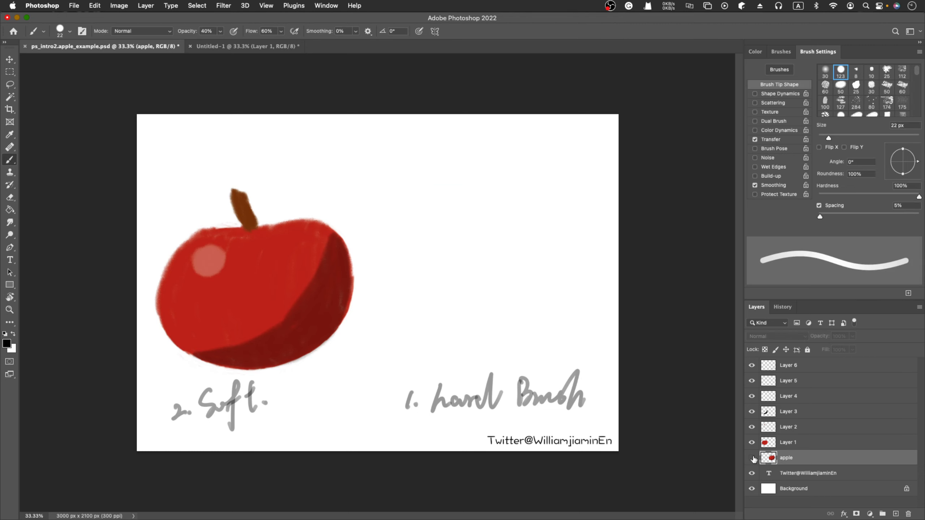
- Toggle the visibility of Layers 1 to 6 one after another to examine what each layer contains
{"action": "left_click", "coordinate": [751, 442]}
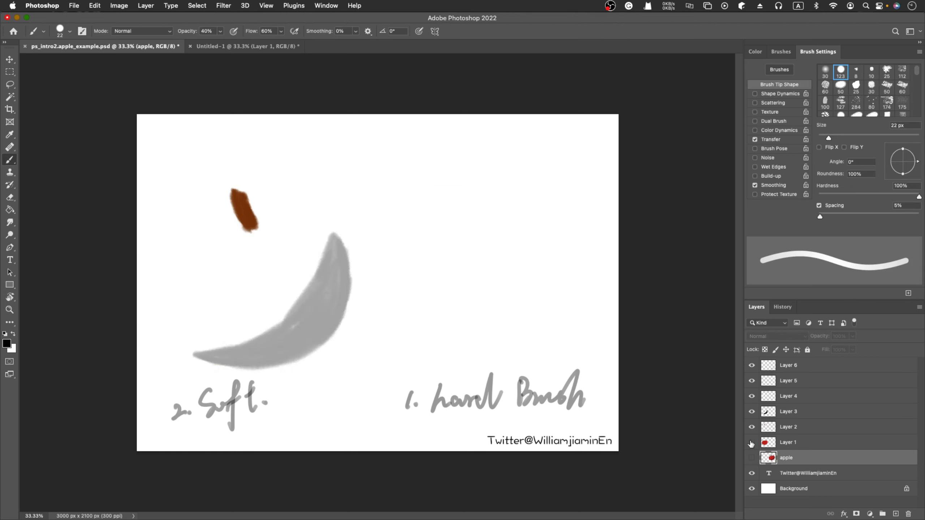
{"action": "left_click", "coordinate": [751, 442]}
{"action": "left_click", "coordinate": [752, 428]}
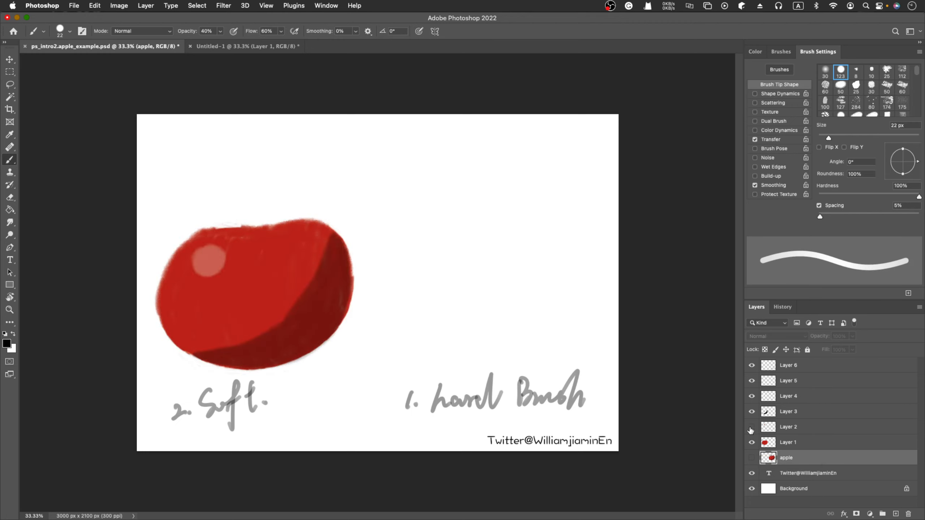
{"action": "left_click", "coordinate": [752, 427]}
{"action": "left_click", "coordinate": [752, 411]}
{"action": "left_click", "coordinate": [752, 412]}
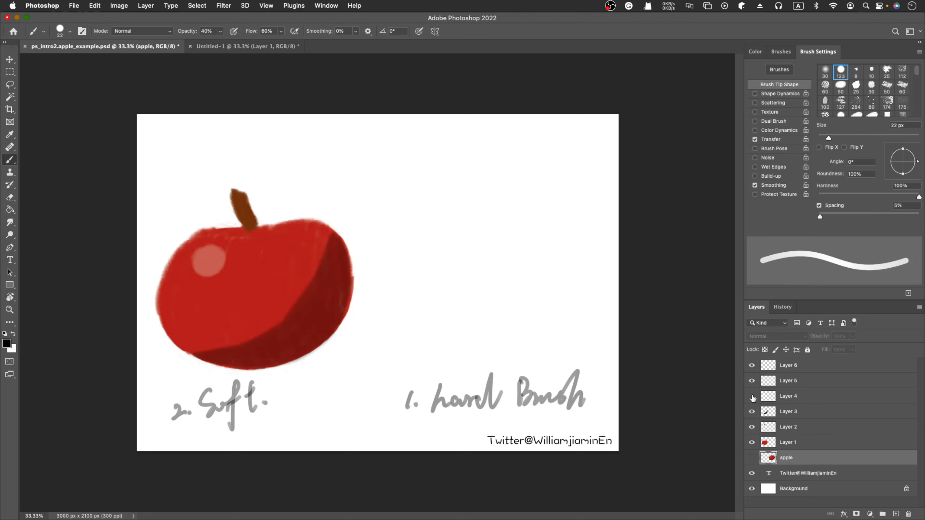
{"action": "left_click", "coordinate": [751, 396]}
{"action": "left_click", "coordinate": [751, 396]}
{"action": "left_click", "coordinate": [751, 381]}
{"action": "left_click", "coordinate": [752, 365]}
{"action": "left_click", "coordinate": [752, 365]}
- Move Layer 5 above Layer 6 in the layer stack
{"action": "left_click_drag", "start_coordinate": [794, 383], "coordinate": [797, 360]}
{"action": "left_click", "coordinate": [791, 384]}
- Duplicate Layers 1 to 4 together and place the copied soft-brush apple to the right of the original, overlapping it
{"action": "left_click", "coordinate": [786, 397]}
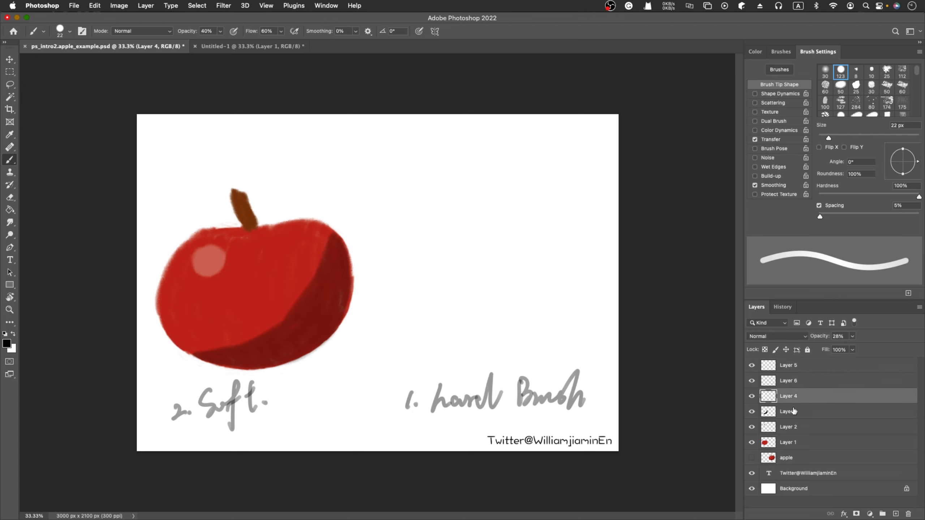
{"action": "left_click", "coordinate": [794, 412], "text": "shift"}
{"action": "left_click", "coordinate": [794, 427], "text": "shift"}
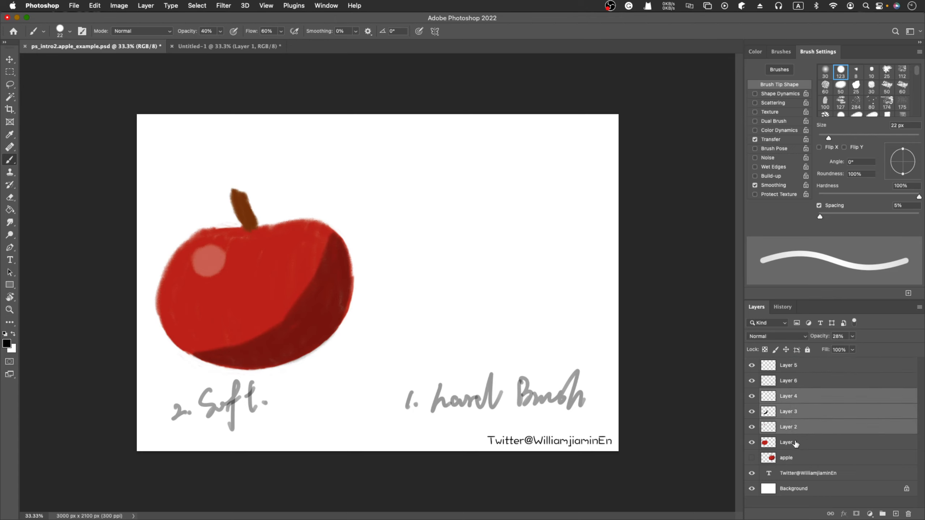
{"action": "left_click", "coordinate": [796, 443], "text": "shift"}
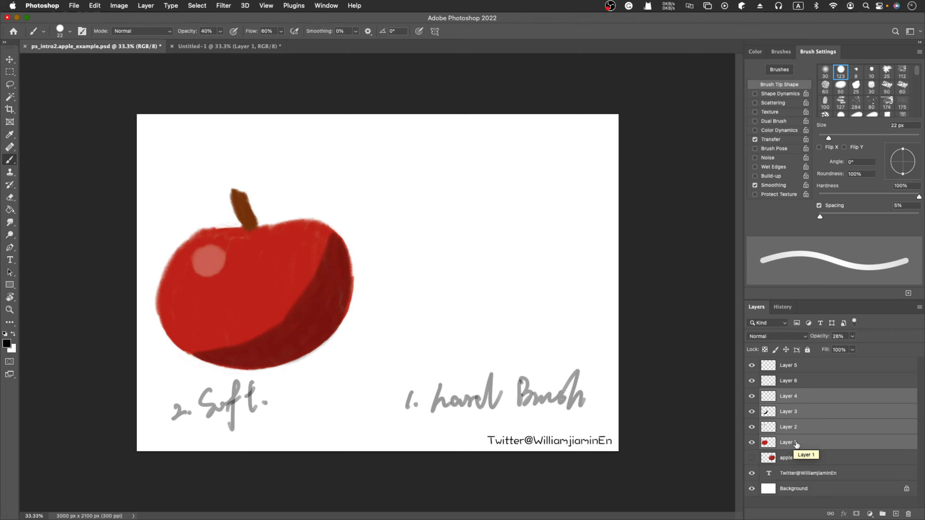
{"action": "right_click", "coordinate": [796, 444]}
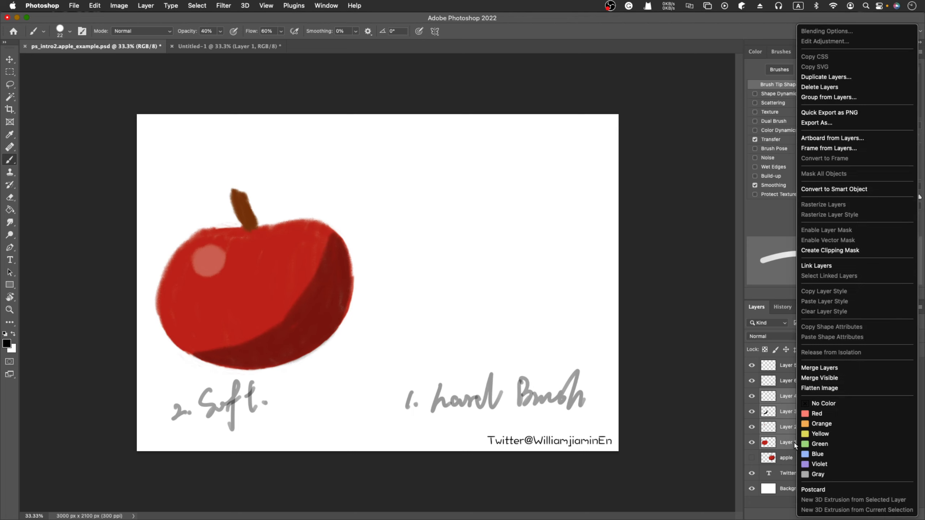
{"action": "left_click", "coordinate": [813, 79]}
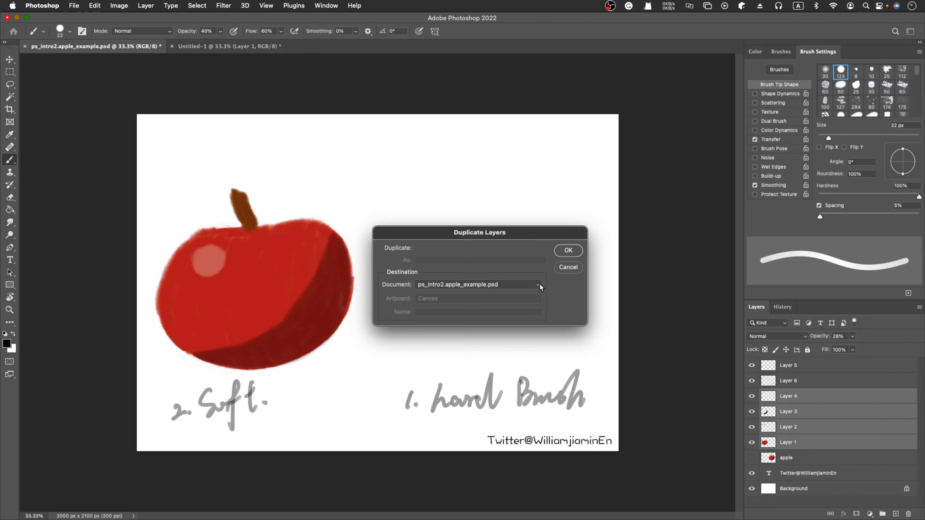
{"action": "left_click", "coordinate": [566, 269]}
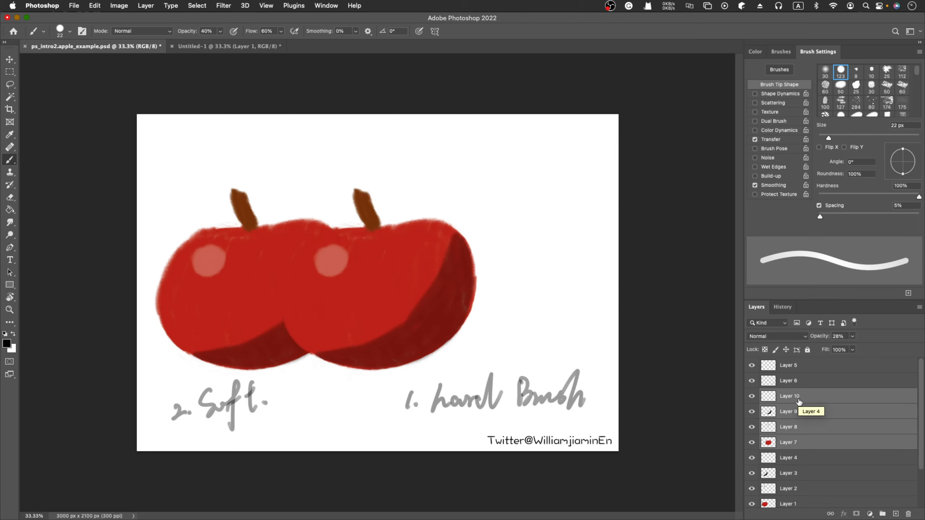
- Hide Layers 4, 3, 2 and 1 so only the copied apple shows
{"action": "left_click", "coordinate": [751, 459]}
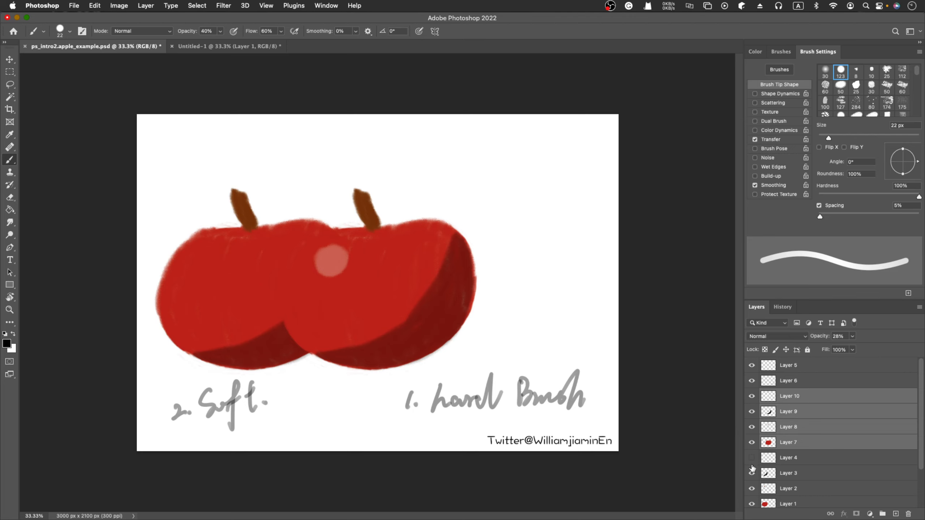
{"action": "left_click", "coordinate": [751, 473]}
{"action": "left_click", "coordinate": [751, 489]}
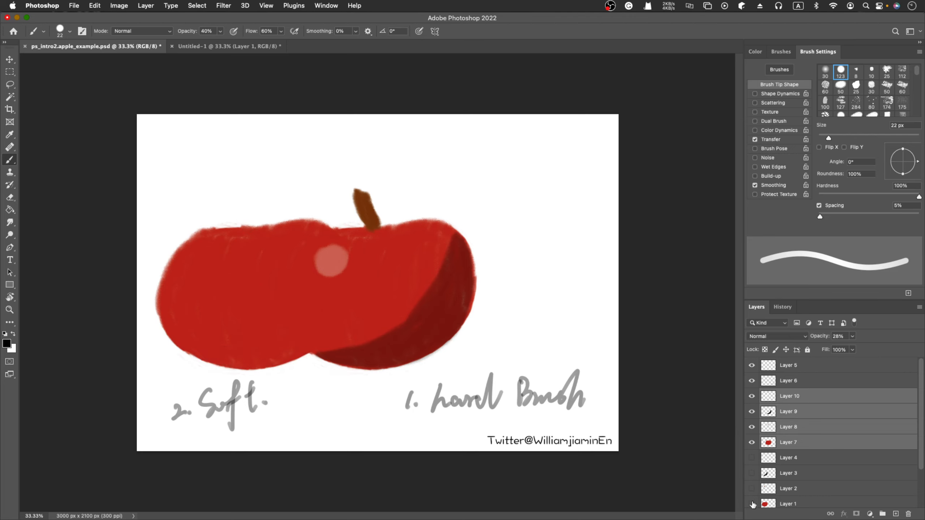
{"action": "left_click", "coordinate": [752, 504]}
{"action": "scroll", "coordinate": [752, 503], "scroll_direction": "down", "scroll_amount": 3}
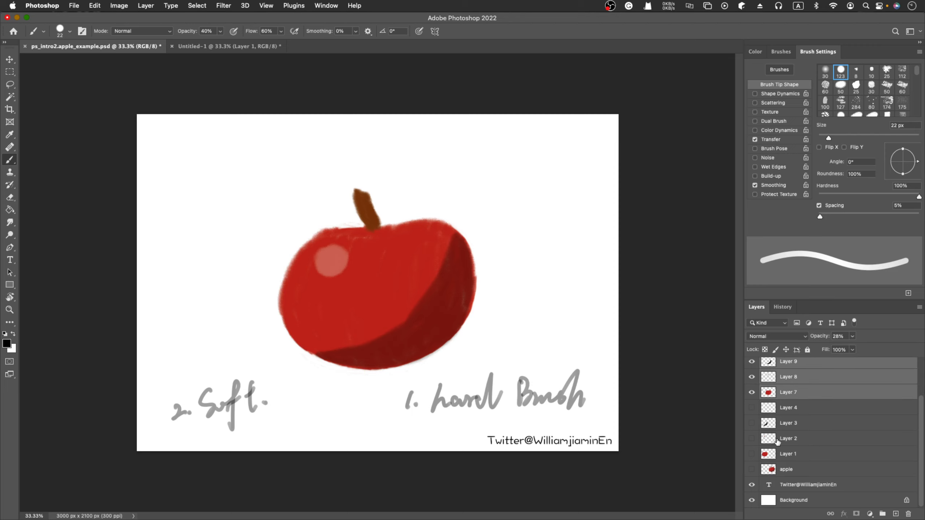
{"action": "scroll", "coordinate": [786, 409], "scroll_direction": "up", "scroll_amount": 3}
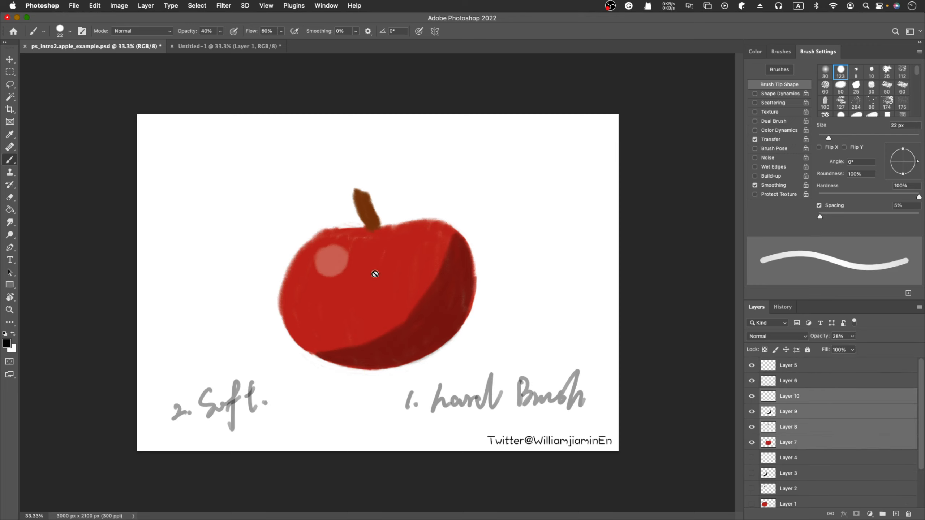
{"action": "right_click", "coordinate": [809, 414]}
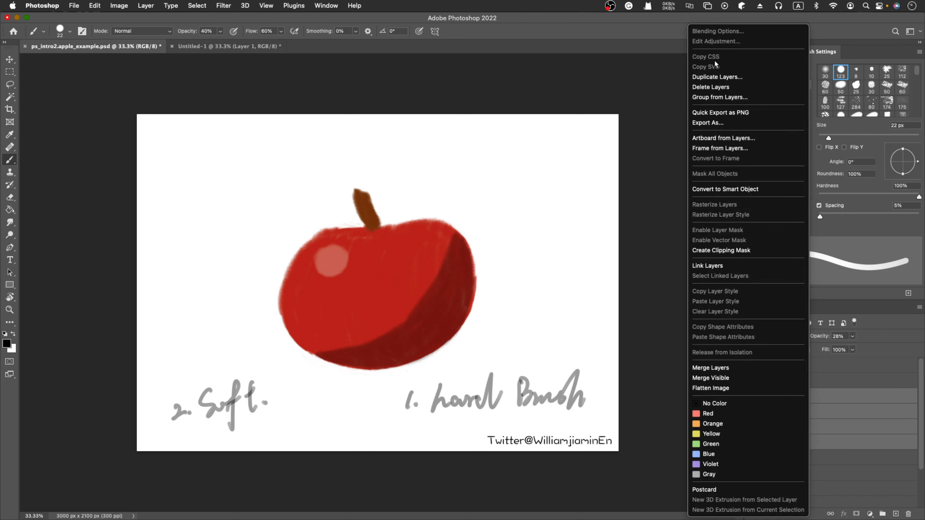
{"action": "left_click", "coordinate": [854, 444]}
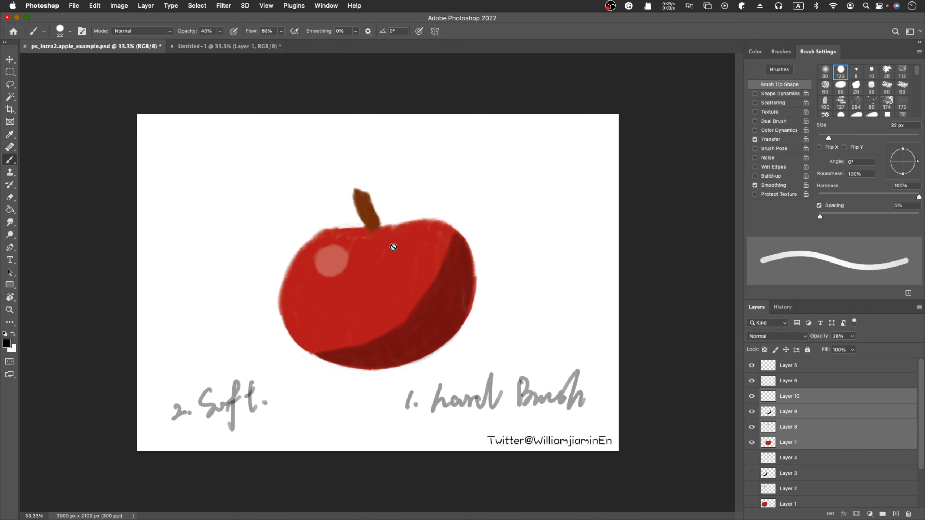
- Select Layer 9 and toggle its visibility repeatedly to examine the shadow of the copied apple
{"action": "left_click", "coordinate": [794, 416]}
{"action": "left_click", "coordinate": [751, 412]}
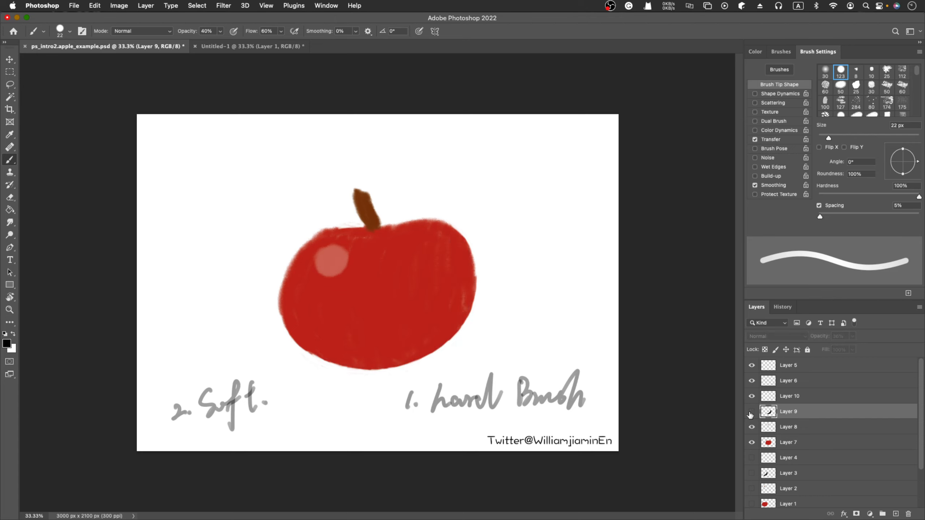
{"action": "left_click", "coordinate": [751, 413]}
{"action": "left_click", "coordinate": [751, 412]}
{"action": "left_click", "coordinate": [752, 413]}
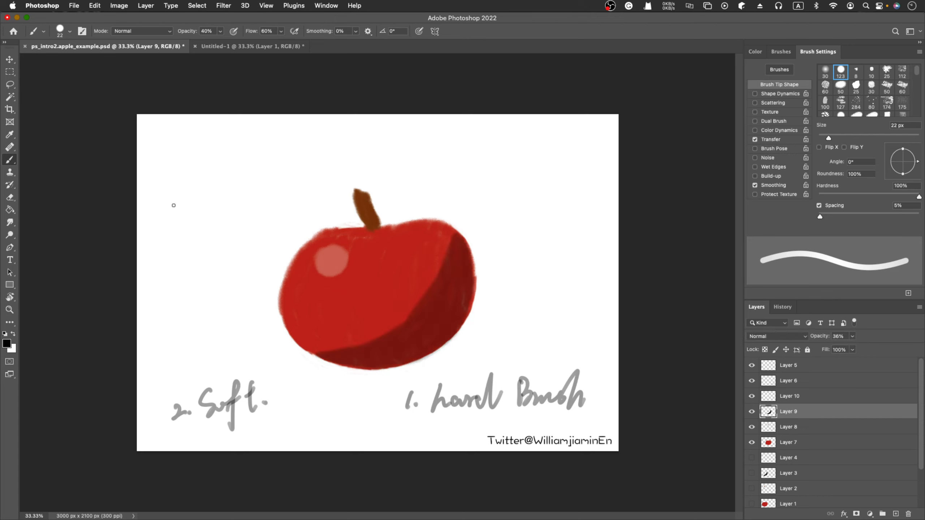
{"action": "left_click", "coordinate": [751, 413]}
{"action": "left_click", "coordinate": [751, 412]}
- Move Layer 5 down the layer stack to sit between Layer 10 and Layer 9
{"action": "left_click", "coordinate": [796, 365]}
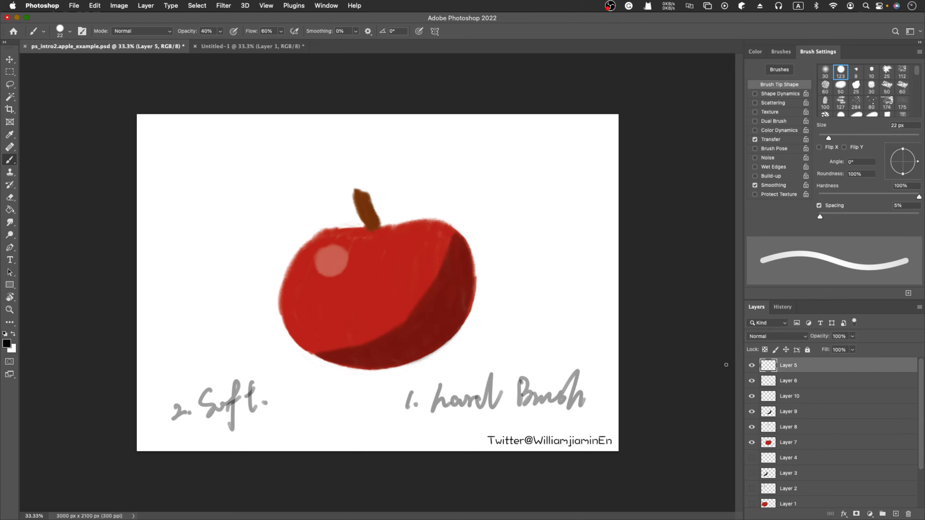
{"action": "left_click", "coordinate": [751, 365]}
{"action": "left_click", "coordinate": [751, 365]}
{"action": "left_click_drag", "start_coordinate": [796, 367], "coordinate": [798, 408]}
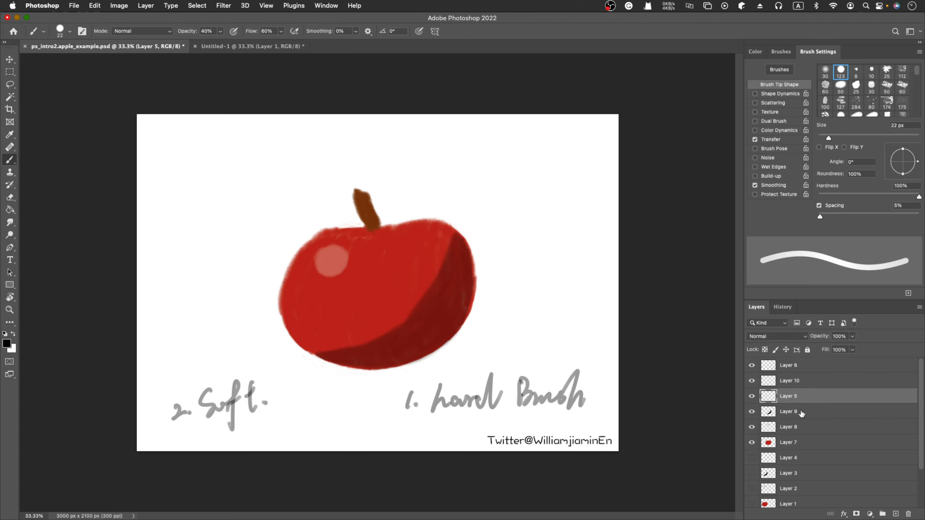
{"action": "left_click", "coordinate": [751, 412]}
{"action": "left_click", "coordinate": [752, 412]}
- Switch from the hard brush to the soft round 30 px brush, painting and undoing a test scribble with each beside the apple
{"action": "left_click_drag", "start_coordinate": [521, 266], "coordinate": [496, 376]}
{"action": "key", "text": "cmd+z"}
{"action": "left_click", "coordinate": [825, 71]}
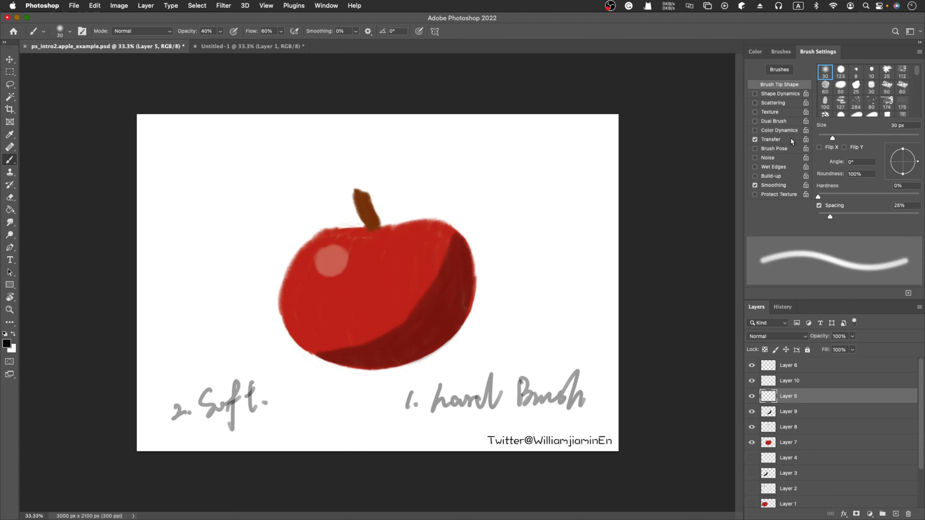
{"action": "mouse_move", "coordinate": [567, 269]}
{"action": "left_mouse_down"}
{"action": "mouse_move", "coordinate": [602, 266]}
{"action": "mouse_move", "coordinate": [565, 355]}
{"action": "left_mouse_up"}
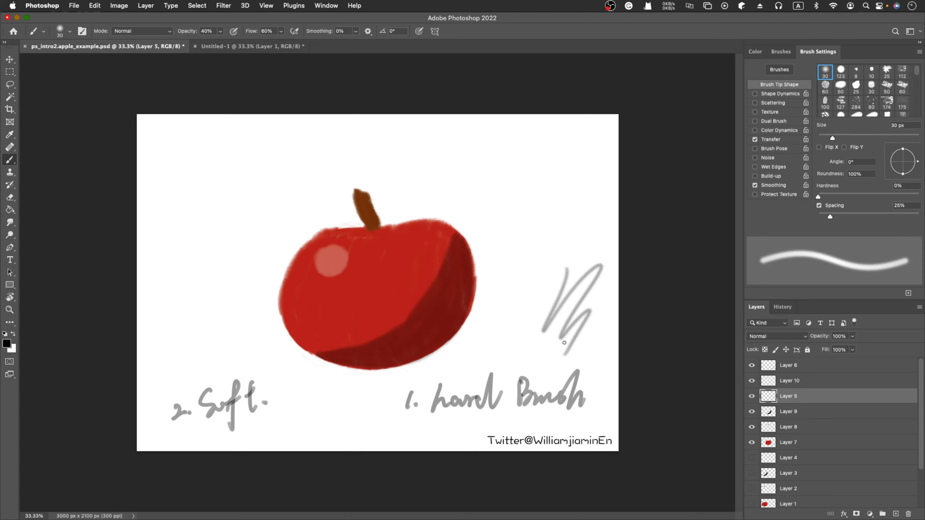
{"action": "key", "text": "cmd+z"}
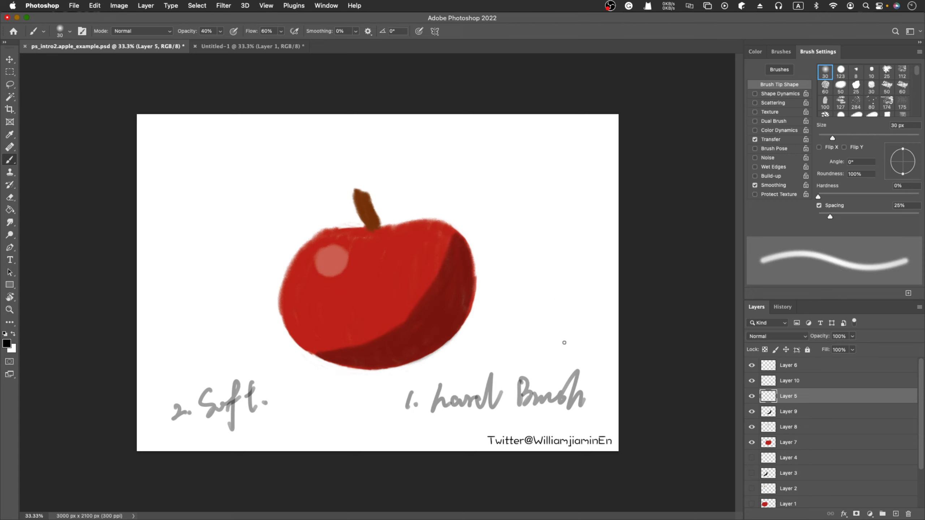
- Review the brush's Transfer and Smoothing options, set its tip spacing to 1%, and undo the test strokes painted beside the apple
{"action": "left_click", "coordinate": [778, 140]}
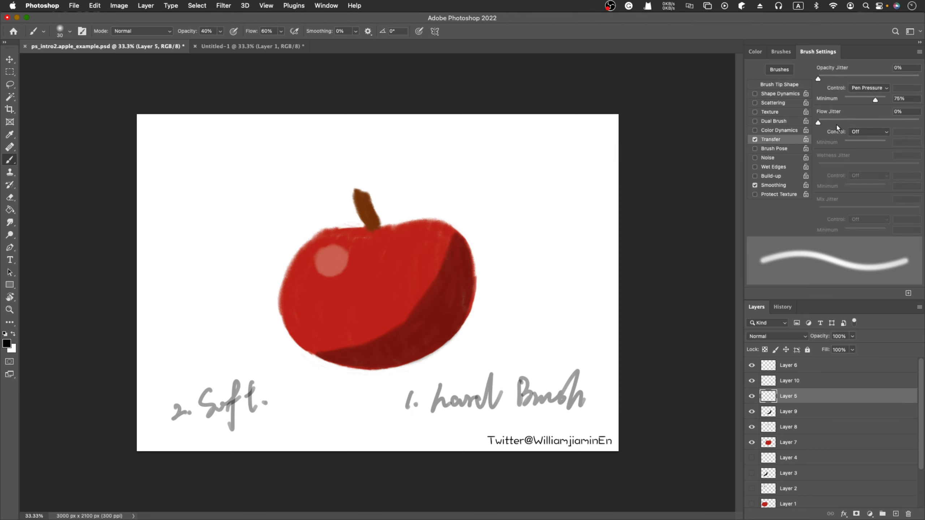
{"action": "left_click", "coordinate": [786, 184]}
{"action": "left_click", "coordinate": [783, 84]}
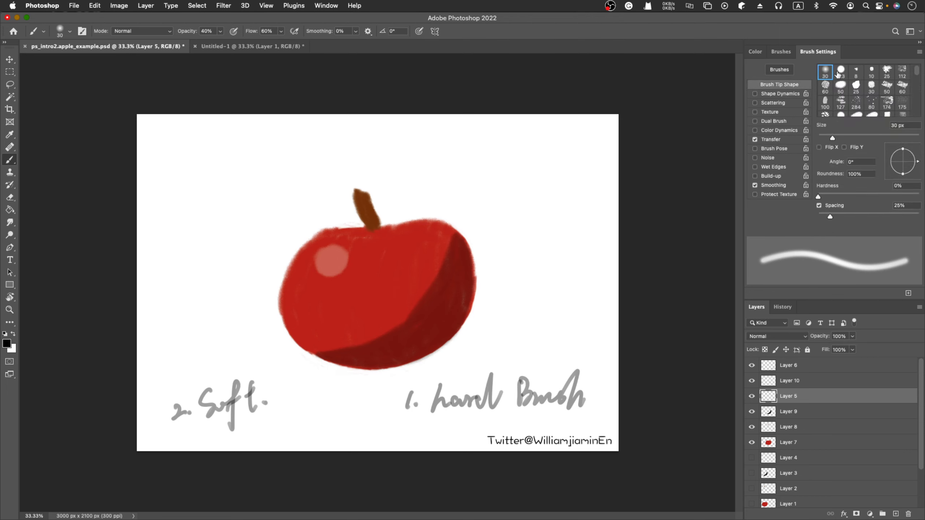
{"action": "left_click_drag", "start_coordinate": [833, 216], "coordinate": [825, 207]}
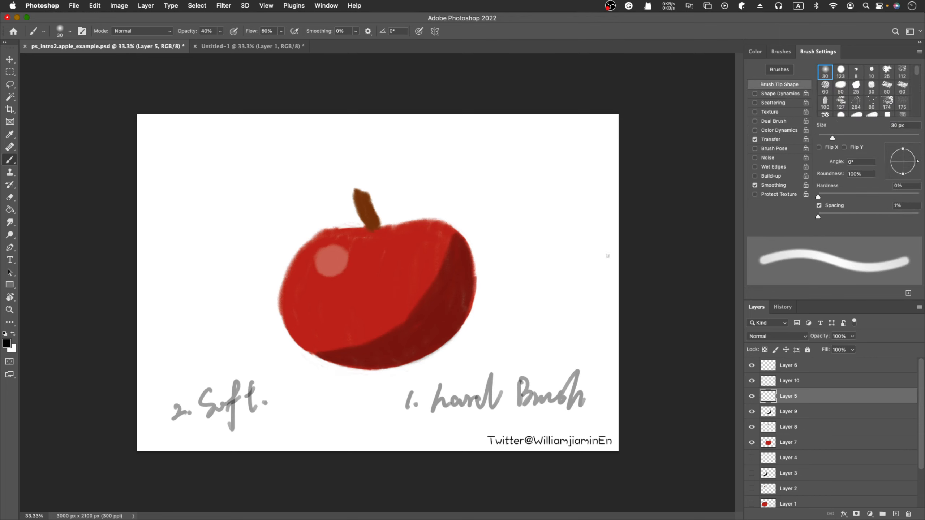
{"action": "mouse_move", "coordinate": [583, 212]}
{"action": "left_mouse_down"}
{"action": "mouse_move", "coordinate": [589, 254]}
{"action": "mouse_move", "coordinate": [571, 324]}
{"action": "left_mouse_up"}
{"action": "key", "text": "super+z"}
{"action": "key", "text": "super+z"}
{"action": "key", "text": "super+z"}
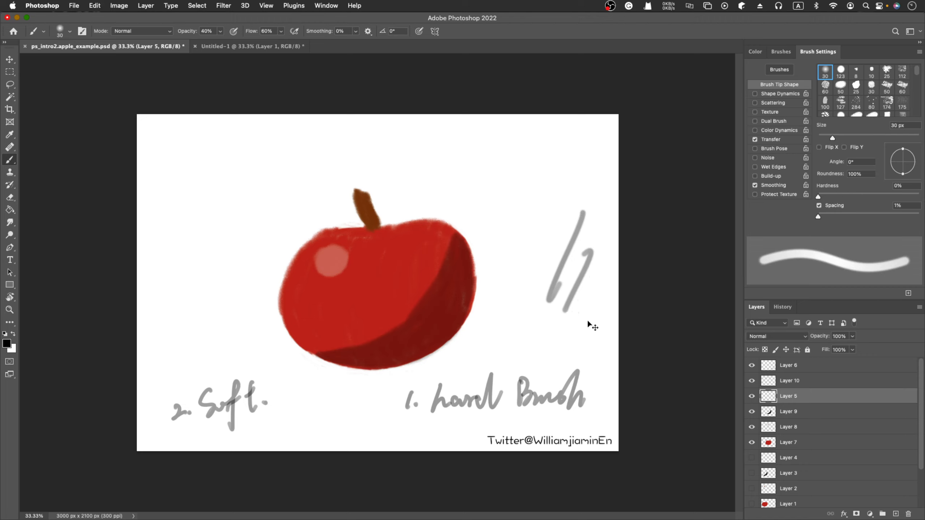
- Lower the brush opacity to 13% and try two strokes beside the apple, undoing both
{"action": "left_click", "coordinate": [221, 32]}
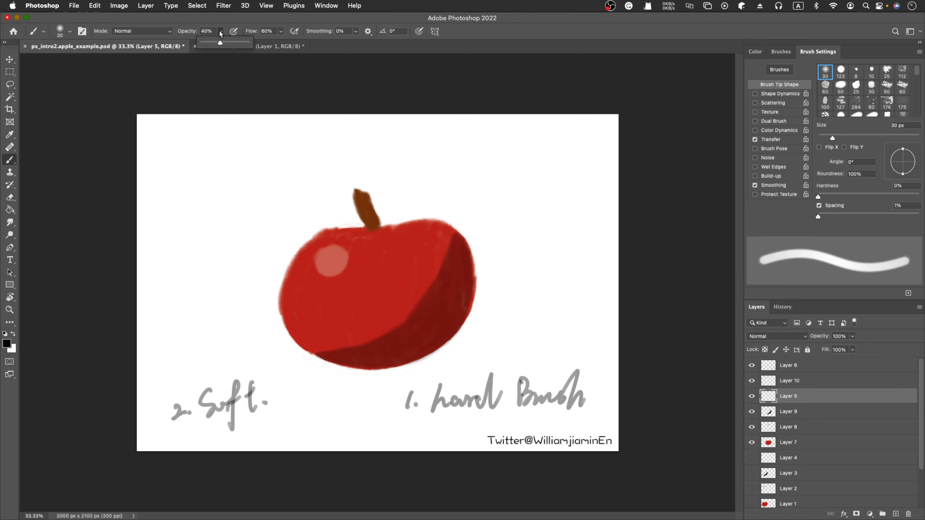
{"action": "left_click_drag", "start_coordinate": [220, 44], "coordinate": [211, 45]}
{"action": "left_click_drag", "start_coordinate": [535, 241], "coordinate": [518, 322]}
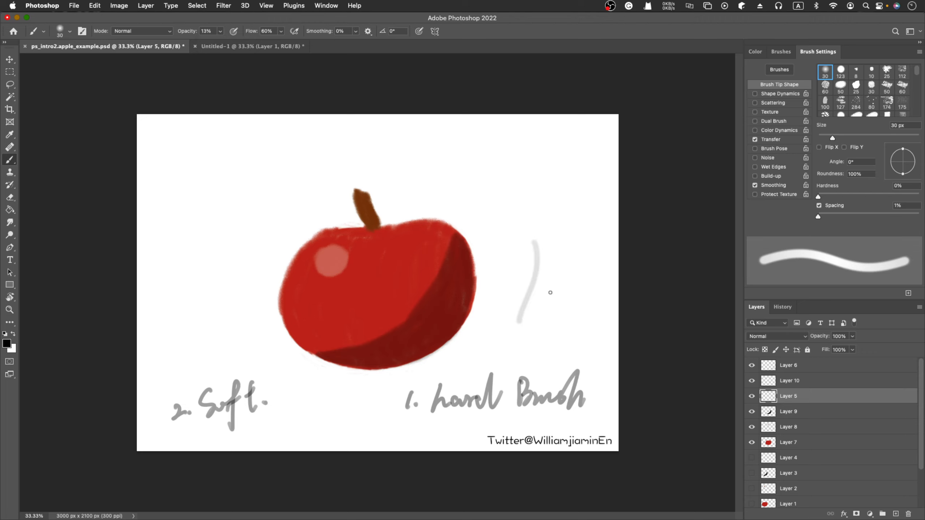
{"action": "left_click_drag", "start_coordinate": [562, 269], "coordinate": [543, 317]}
{"action": "key", "text": "super+z"}
{"action": "key", "text": "super+z"}
{"action": "left_click", "coordinate": [788, 54]}
{"action": "left_click", "coordinate": [815, 53]}
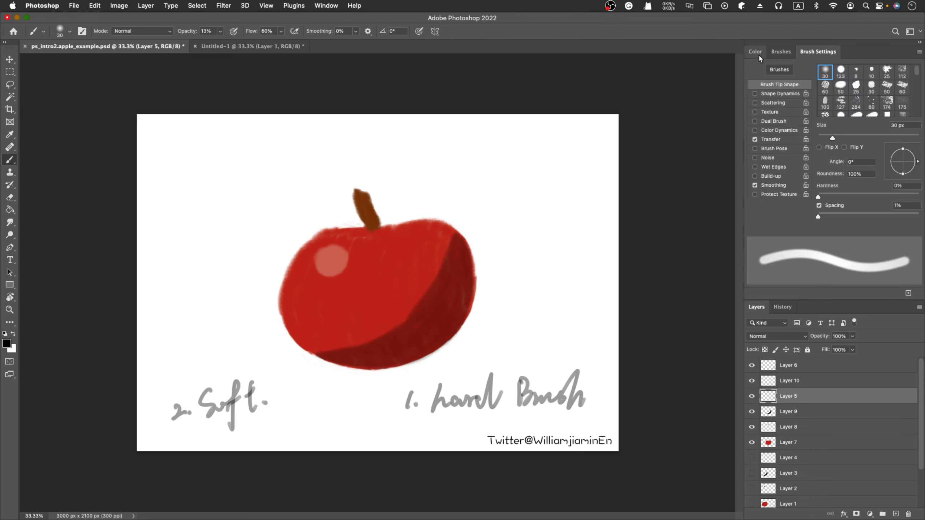
{"action": "left_click", "coordinate": [755, 52]}
{"action": "left_click", "coordinate": [810, 55]}
- Check the shadow by toggling Layer 9's visibility and lower that layer's opacity to 8%
{"action": "left_click", "coordinate": [752, 412]}
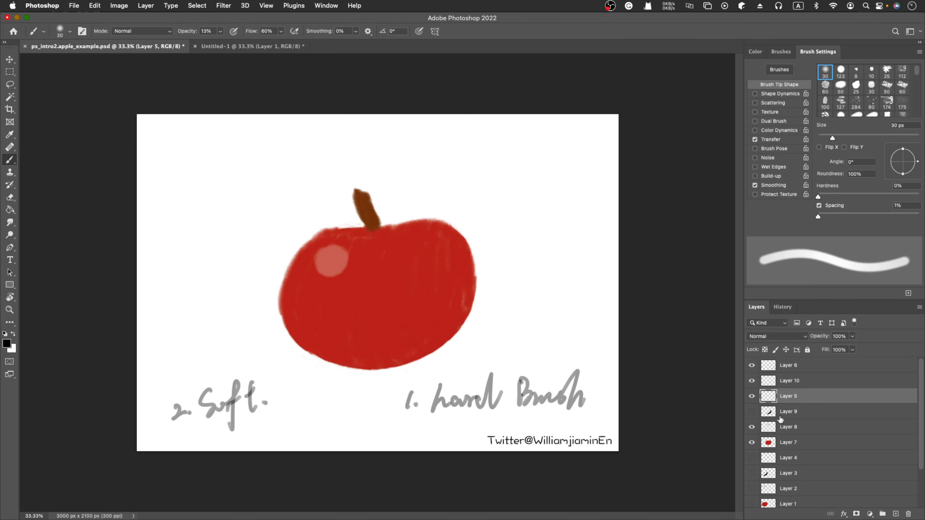
{"action": "left_click", "coordinate": [752, 412]}
{"action": "left_click", "coordinate": [783, 412]}
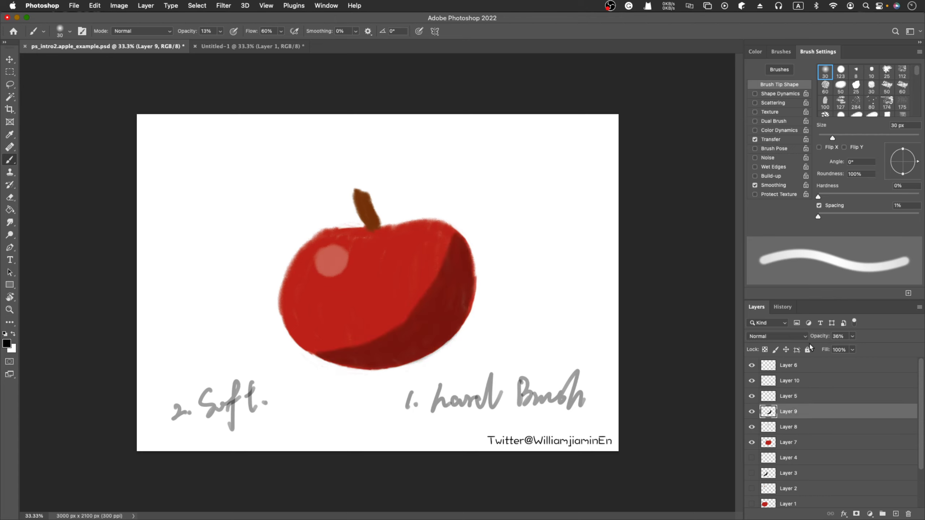
{"action": "left_click", "coordinate": [852, 336]}
{"action": "left_click_drag", "start_coordinate": [850, 351], "coordinate": [840, 351]}
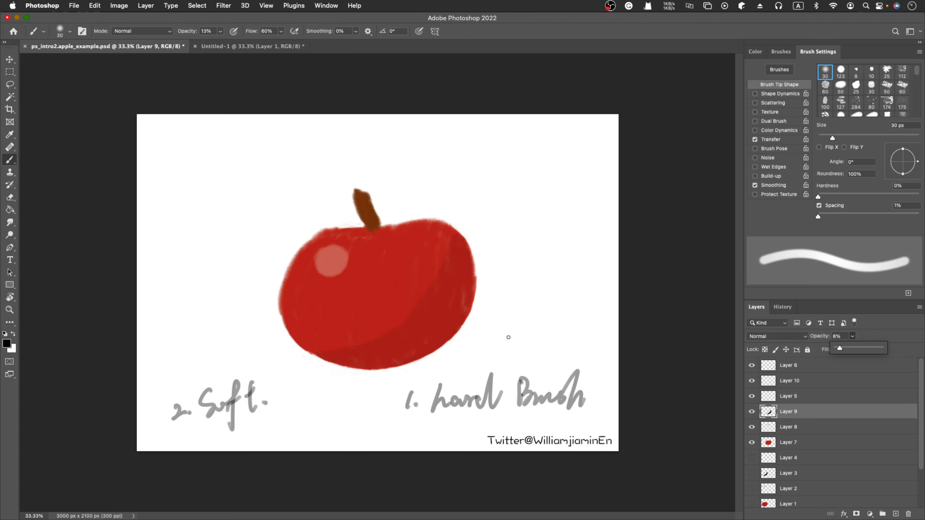
- Select Layer 5 and paint black strokes with the soft brush along the inner edge of the apple's shadow
{"action": "key", "text": "super+equal"}
{"action": "key", "text": "super+equal"}
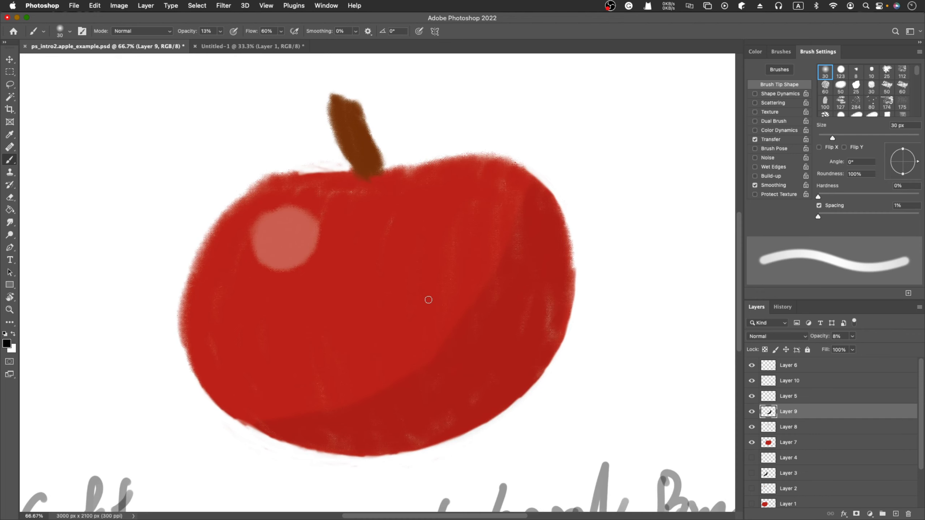
{"action": "left_click", "coordinate": [813, 398]}
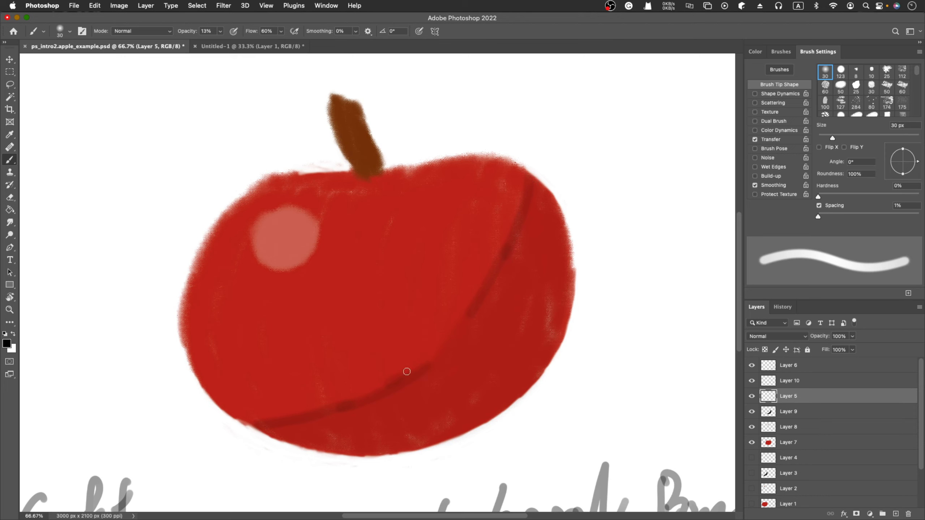
{"action": "mouse_move", "coordinate": [261, 426]}
{"action": "left_mouse_down"}
{"action": "mouse_move", "coordinate": [380, 387]}
{"action": "mouse_move", "coordinate": [484, 302]}
{"action": "left_mouse_up"}
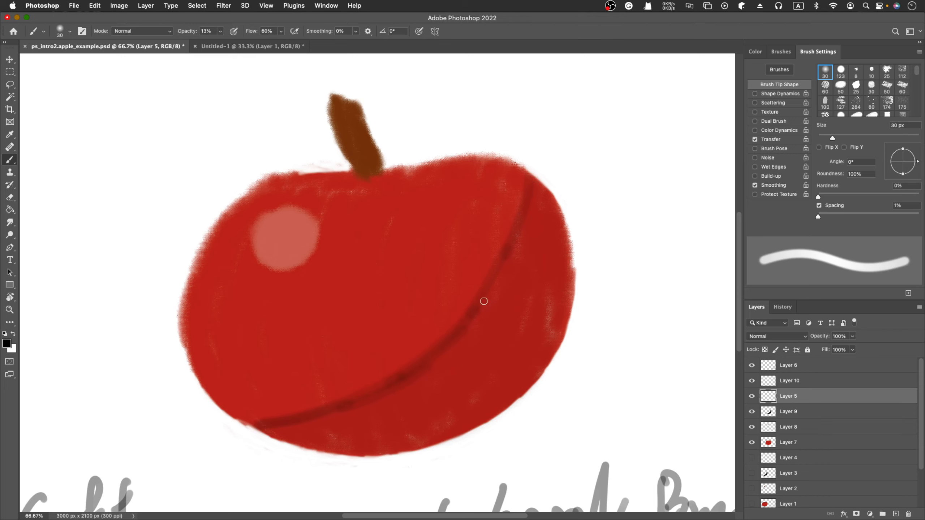
{"action": "left_click_drag", "start_coordinate": [531, 184], "coordinate": [512, 239]}
{"action": "left_click_drag", "start_coordinate": [539, 205], "coordinate": [463, 360]}
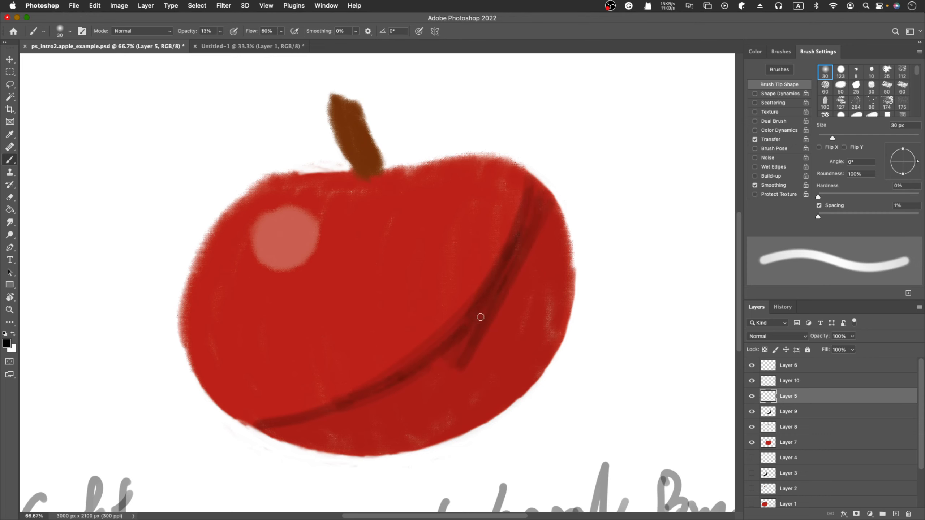
{"action": "mouse_move", "coordinate": [303, 430]}
{"action": "left_mouse_down"}
{"action": "mouse_move", "coordinate": [269, 430]}
{"action": "mouse_move", "coordinate": [396, 399]}
{"action": "mouse_move", "coordinate": [336, 425]}
{"action": "mouse_move", "coordinate": [507, 320]}
{"action": "mouse_move", "coordinate": [374, 419]}
{"action": "mouse_move", "coordinate": [440, 376]}
{"action": "mouse_move", "coordinate": [484, 320]}
{"action": "left_mouse_up"}
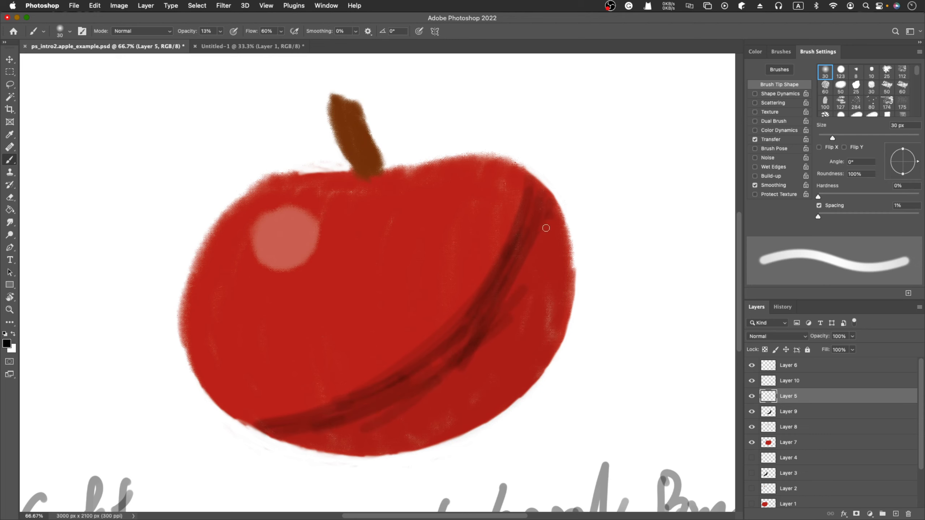
- Darken the apple's lower-right rim with soft strokes and draw a light-direction arrow pointing at the apple from its upper left
{"action": "mouse_move", "coordinate": [546, 229]}
{"action": "left_mouse_down"}
{"action": "mouse_move", "coordinate": [530, 256]}
{"action": "mouse_move", "coordinate": [538, 263]}
{"action": "mouse_move", "coordinate": [475, 330]}
{"action": "mouse_move", "coordinate": [529, 252]}
{"action": "mouse_move", "coordinate": [438, 400]}
{"action": "mouse_move", "coordinate": [552, 209]}
{"action": "mouse_move", "coordinate": [517, 303]}
{"action": "mouse_move", "coordinate": [550, 185]}
{"action": "mouse_move", "coordinate": [529, 263]}
{"action": "mouse_move", "coordinate": [548, 203]}
{"action": "mouse_move", "coordinate": [540, 301]}
{"action": "mouse_move", "coordinate": [556, 231]}
{"action": "mouse_move", "coordinate": [532, 347]}
{"action": "mouse_move", "coordinate": [554, 272]}
{"action": "mouse_move", "coordinate": [549, 335]}
{"action": "mouse_move", "coordinate": [487, 402]}
{"action": "mouse_move", "coordinate": [443, 427]}
{"action": "mouse_move", "coordinate": [475, 420]}
{"action": "mouse_move", "coordinate": [503, 400]}
{"action": "mouse_move", "coordinate": [469, 420]}
{"action": "mouse_move", "coordinate": [492, 400]}
{"action": "mouse_move", "coordinate": [517, 392]}
{"action": "mouse_move", "coordinate": [462, 431]}
{"action": "mouse_move", "coordinate": [543, 367]}
{"action": "mouse_move", "coordinate": [562, 328]}
{"action": "left_mouse_up"}
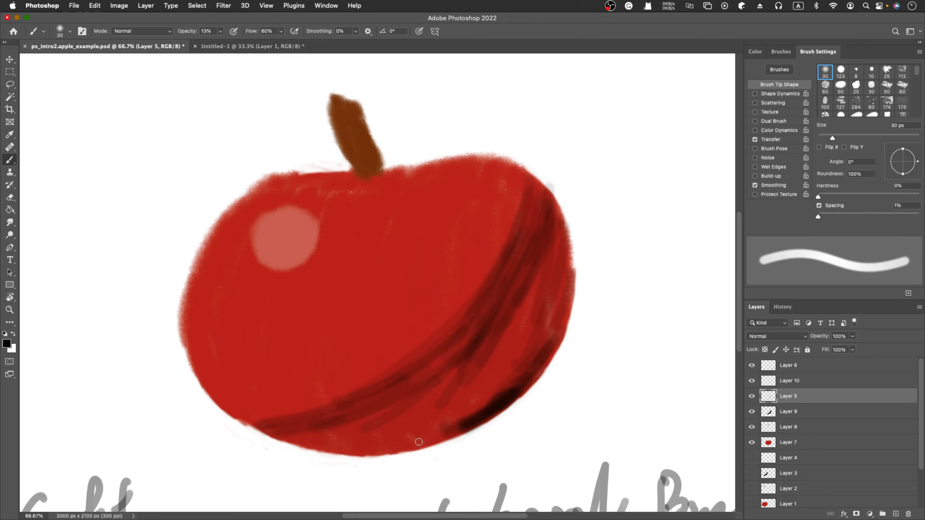
{"action": "mouse_move", "coordinate": [419, 443]}
{"action": "left_mouse_down"}
{"action": "mouse_move", "coordinate": [464, 434]}
{"action": "mouse_move", "coordinate": [444, 444]}
{"action": "left_mouse_up"}
{"action": "left_click_drag", "start_coordinate": [103, 99], "coordinate": [153, 159]}
{"action": "left_click_drag", "start_coordinate": [116, 147], "coordinate": [142, 106]}
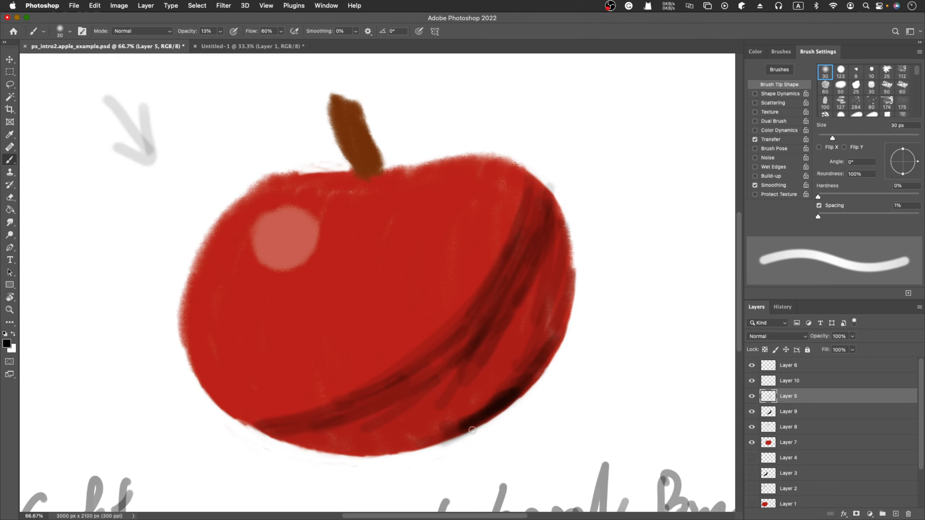
- Build up the shadow on Layer 5 with overlapping soft black strokes from the right rim down to the bottom edge
{"action": "mouse_move", "coordinate": [428, 446]}
{"action": "left_mouse_down"}
{"action": "mouse_move", "coordinate": [481, 420]}
{"action": "mouse_move", "coordinate": [540, 373]}
{"action": "mouse_move", "coordinate": [490, 419]}
{"action": "mouse_move", "coordinate": [456, 434]}
{"action": "mouse_move", "coordinate": [511, 404]}
{"action": "mouse_move", "coordinate": [454, 436]}
{"action": "mouse_move", "coordinate": [535, 381]}
{"action": "mouse_move", "coordinate": [435, 442]}
{"action": "mouse_move", "coordinate": [540, 381]}
{"action": "mouse_move", "coordinate": [425, 446]}
{"action": "mouse_move", "coordinate": [492, 409]}
{"action": "mouse_move", "coordinate": [544, 353]}
{"action": "mouse_move", "coordinate": [503, 407]}
{"action": "mouse_move", "coordinate": [439, 437]}
{"action": "mouse_move", "coordinate": [456, 427]}
{"action": "left_mouse_up"}
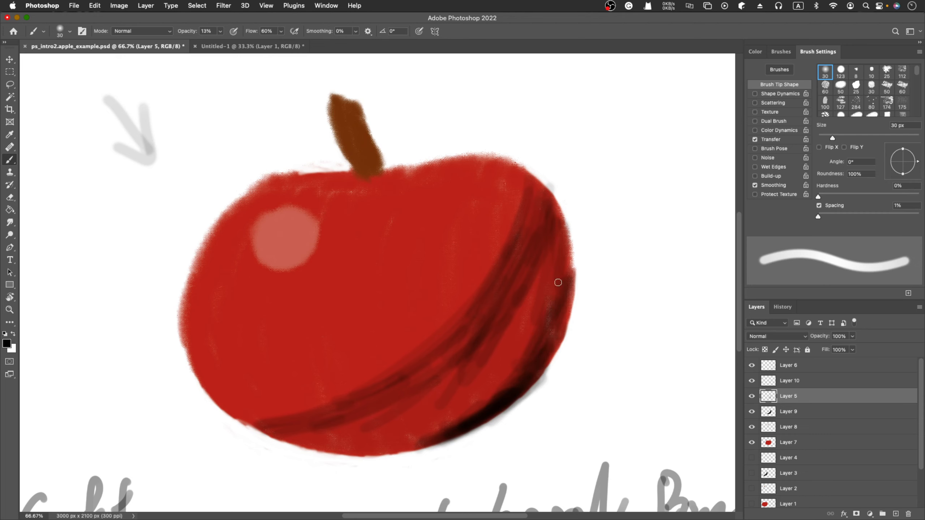
{"action": "mouse_move", "coordinate": [560, 235]}
{"action": "left_mouse_down"}
{"action": "mouse_move", "coordinate": [572, 301]}
{"action": "mouse_move", "coordinate": [562, 221]}
{"action": "mouse_move", "coordinate": [555, 343]}
{"action": "mouse_move", "coordinate": [570, 269]}
{"action": "mouse_move", "coordinate": [552, 340]}
{"action": "mouse_move", "coordinate": [513, 402]}
{"action": "mouse_move", "coordinate": [437, 432]}
{"action": "left_mouse_up"}
{"action": "mouse_move", "coordinate": [319, 447]}
{"action": "left_mouse_down"}
{"action": "mouse_move", "coordinate": [347, 441]}
{"action": "mouse_move", "coordinate": [321, 430]}
{"action": "mouse_move", "coordinate": [307, 441]}
{"action": "mouse_move", "coordinate": [348, 445]}
{"action": "mouse_move", "coordinate": [305, 444]}
{"action": "mouse_move", "coordinate": [418, 444]}
{"action": "mouse_move", "coordinate": [346, 455]}
{"action": "mouse_move", "coordinate": [340, 452]}
{"action": "mouse_move", "coordinate": [382, 453]}
{"action": "mouse_move", "coordinate": [447, 435]}
{"action": "mouse_move", "coordinate": [412, 447]}
{"action": "mouse_move", "coordinate": [414, 423]}
{"action": "mouse_move", "coordinate": [510, 355]}
{"action": "mouse_move", "coordinate": [457, 413]}
{"action": "mouse_move", "coordinate": [473, 418]}
{"action": "mouse_move", "coordinate": [485, 395]}
{"action": "left_mouse_up"}
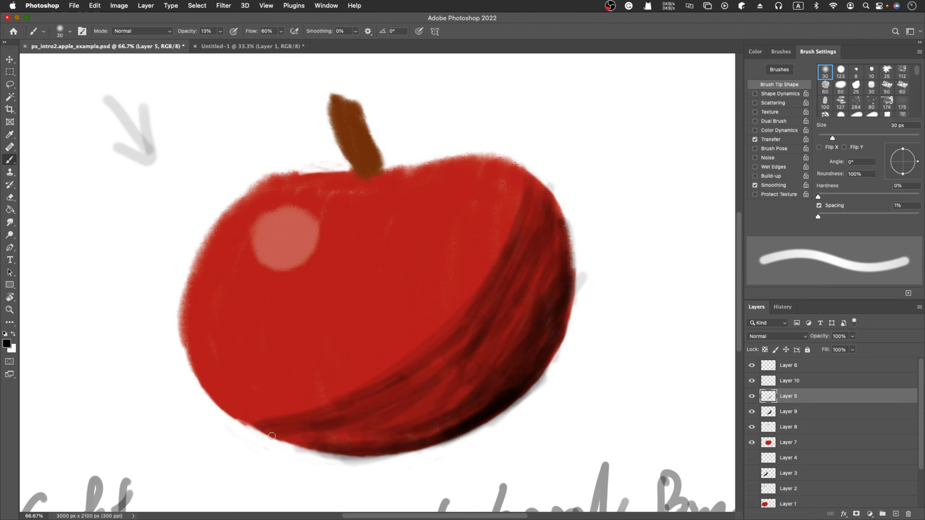
{"action": "mouse_move", "coordinate": [271, 437]}
{"action": "left_mouse_down"}
{"action": "mouse_move", "coordinate": [317, 449]}
{"action": "mouse_move", "coordinate": [293, 443]}
{"action": "mouse_move", "coordinate": [287, 439]}
{"action": "mouse_move", "coordinate": [350, 456]}
{"action": "mouse_move", "coordinate": [392, 452]}
{"action": "mouse_move", "coordinate": [271, 428]}
{"action": "mouse_move", "coordinate": [387, 439]}
{"action": "left_mouse_up"}
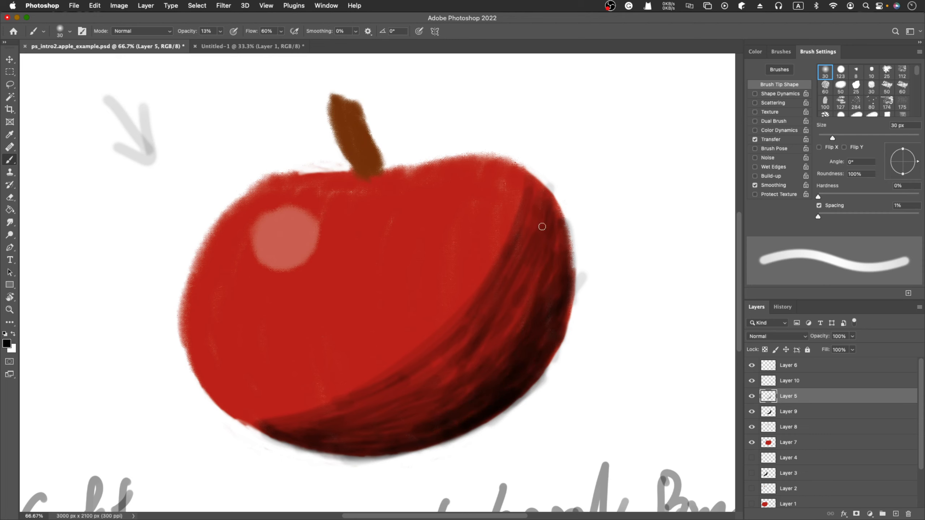
{"action": "mouse_move", "coordinate": [547, 186]}
{"action": "left_mouse_down"}
{"action": "mouse_move", "coordinate": [566, 256]}
{"action": "mouse_move", "coordinate": [529, 183]}
{"action": "mouse_move", "coordinate": [545, 212]}
{"action": "left_mouse_up"}
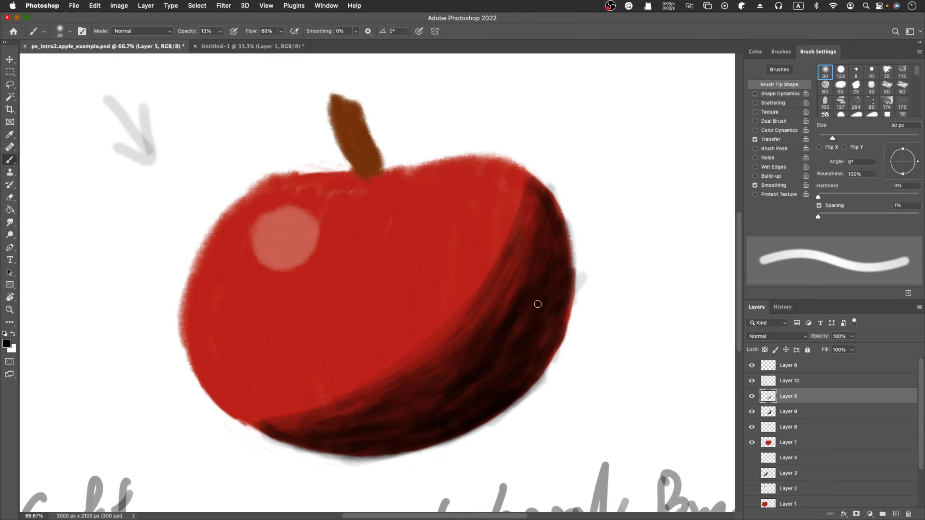
{"action": "mouse_move", "coordinate": [570, 218]}
{"action": "left_mouse_down"}
{"action": "mouse_move", "coordinate": [520, 267]}
{"action": "mouse_move", "coordinate": [283, 427]}
{"action": "left_mouse_up"}
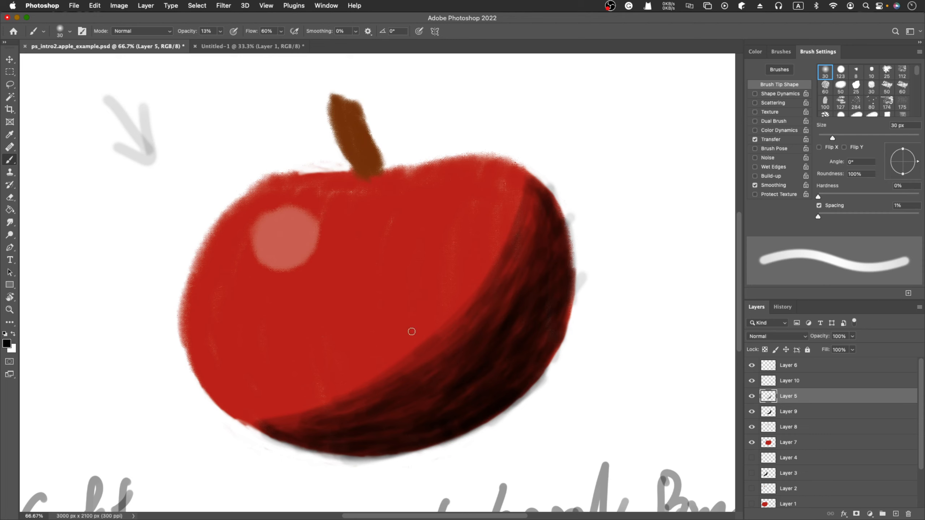
{"action": "left_click", "coordinate": [557, 199]}
{"action": "left_click_drag", "start_coordinate": [241, 425], "coordinate": [278, 441]}
- Set the hard Eraser to 30 px and clean the shadow paint spilling past the apple's right and bottom outline, undoing one bad pass
{"action": "key", "text": "e"}
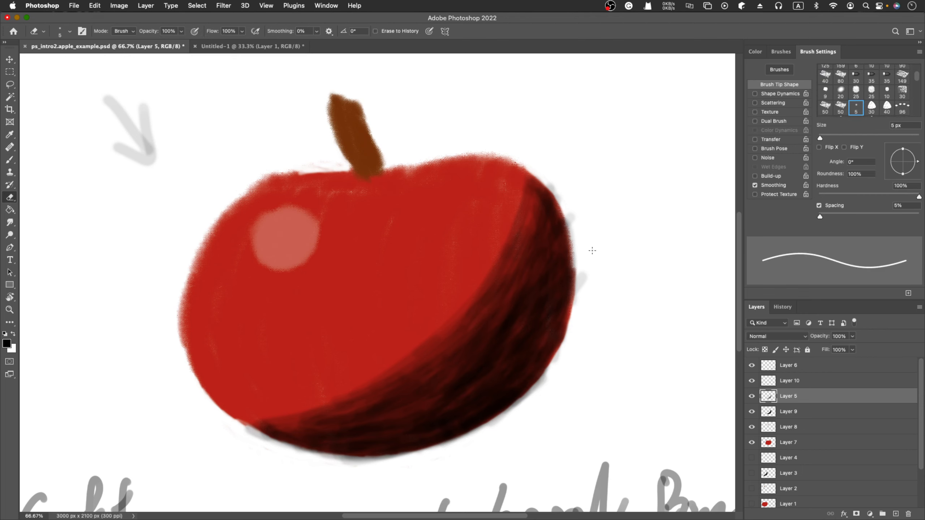
{"action": "mouse_move", "coordinate": [582, 281]}
{"action": "left_mouse_down"}
{"action": "mouse_move", "coordinate": [579, 290]}
{"action": "mouse_move", "coordinate": [576, 270]}
{"action": "left_mouse_up"}
{"action": "left_click", "coordinate": [70, 32]}
{"action": "left_click_drag", "start_coordinate": [59, 61], "coordinate": [62, 61]}
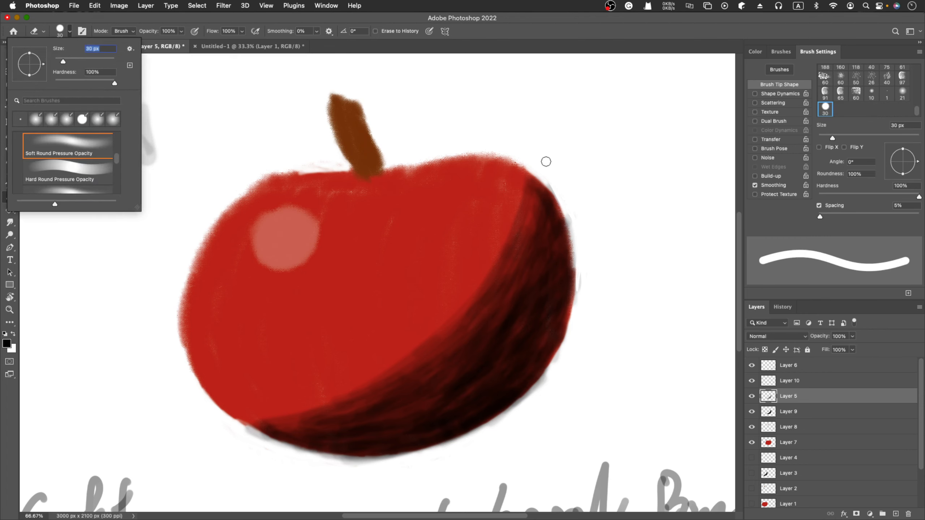
{"action": "left_click", "coordinate": [546, 162]}
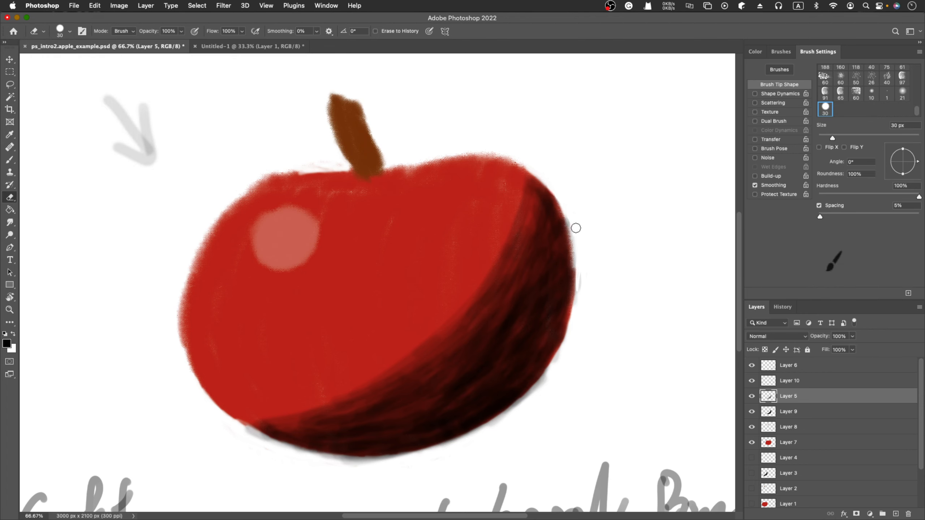
{"action": "mouse_move", "coordinate": [576, 228]}
{"action": "left_mouse_down"}
{"action": "mouse_move", "coordinate": [572, 333]}
{"action": "mouse_move", "coordinate": [521, 409]}
{"action": "mouse_move", "coordinate": [549, 375]}
{"action": "mouse_move", "coordinate": [483, 430]}
{"action": "mouse_move", "coordinate": [365, 468]}
{"action": "mouse_move", "coordinate": [284, 462]}
{"action": "mouse_move", "coordinate": [232, 430]}
{"action": "mouse_move", "coordinate": [327, 465]}
{"action": "mouse_move", "coordinate": [365, 466]}
{"action": "mouse_move", "coordinate": [309, 455]}
{"action": "mouse_move", "coordinate": [398, 462]}
{"action": "mouse_move", "coordinate": [294, 448]}
{"action": "left_mouse_up"}
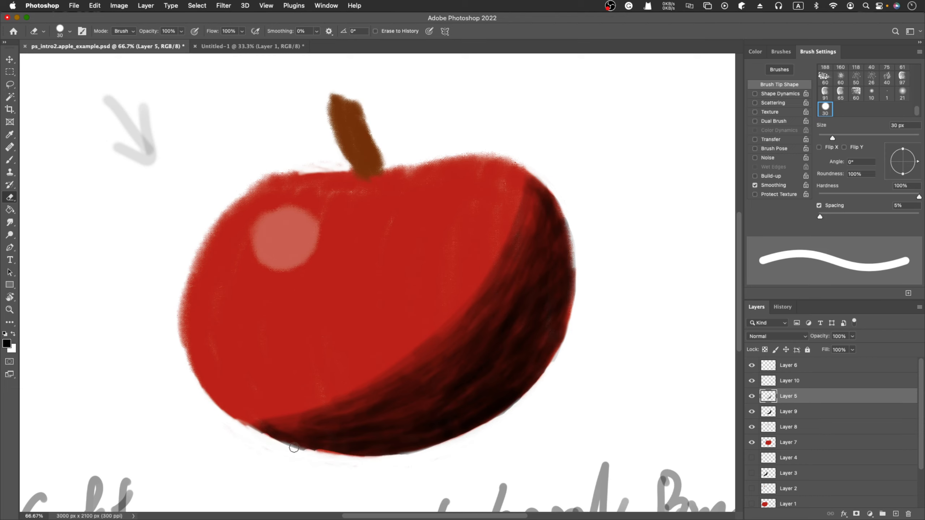
{"action": "key", "text": "cmd+z"}
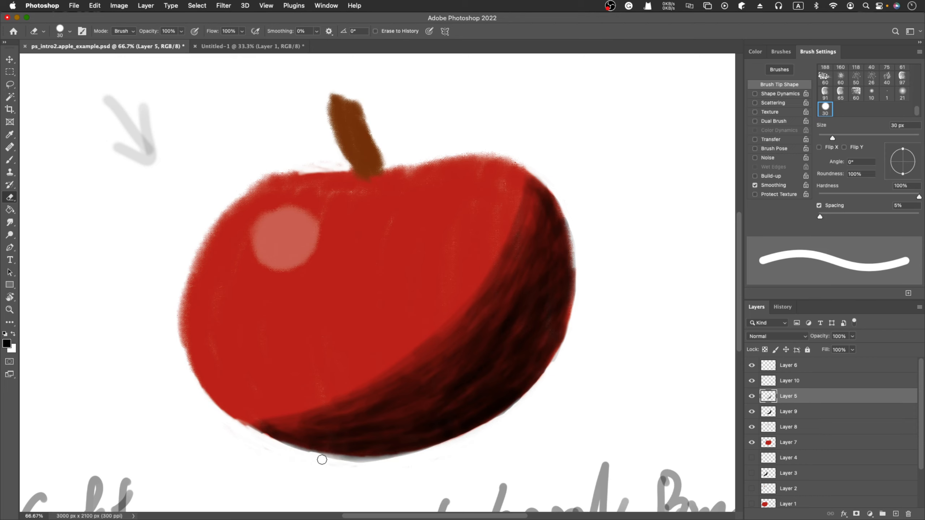
{"action": "mouse_move", "coordinate": [322, 460]}
{"action": "left_mouse_down"}
{"action": "mouse_move", "coordinate": [448, 453]}
{"action": "mouse_move", "coordinate": [391, 464]}
{"action": "mouse_move", "coordinate": [472, 446]}
{"action": "left_mouse_up"}
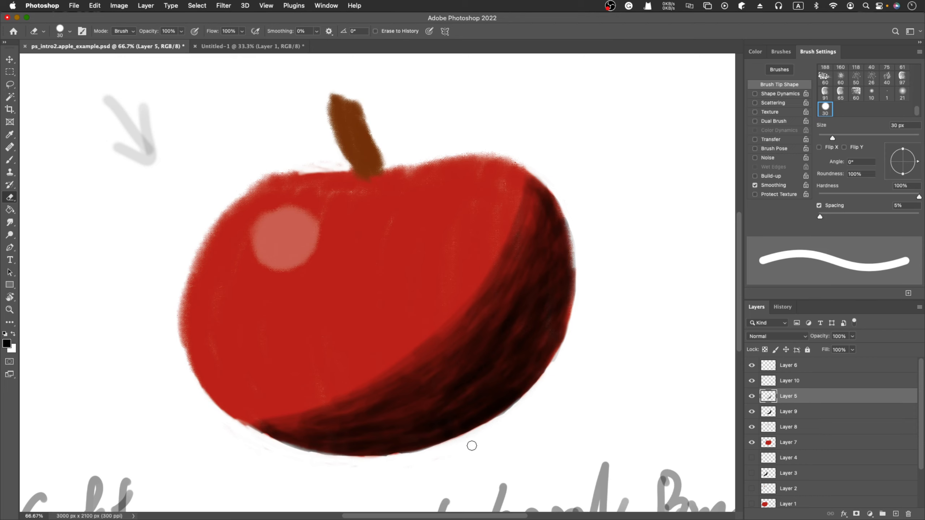
{"action": "left_click_drag", "start_coordinate": [556, 363], "coordinate": [563, 353]}
- Hide Layer 9, lower Layer 5's opacity to 74%, and turn Layer 9 back on
{"action": "left_click", "coordinate": [753, 412]}
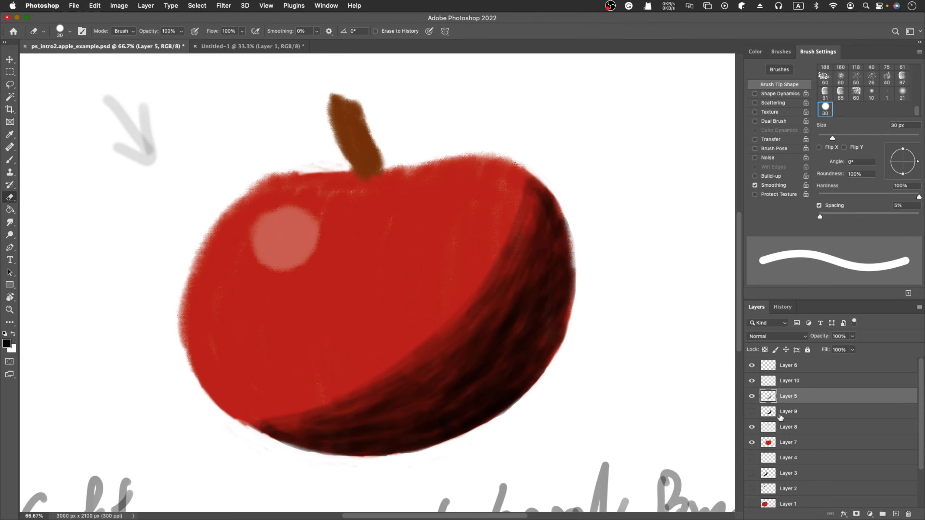
{"action": "left_click", "coordinate": [852, 337]}
{"action": "left_click_drag", "start_coordinate": [835, 351], "coordinate": [824, 351]}
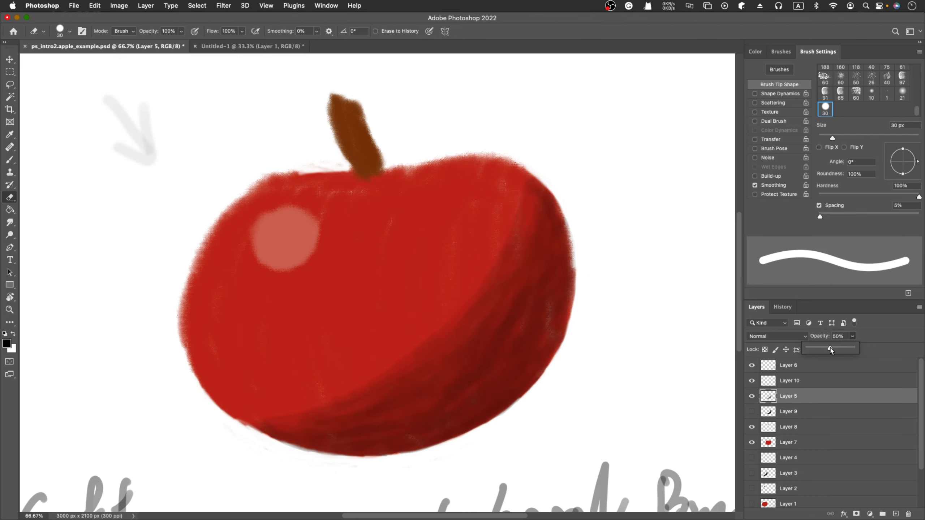
{"action": "left_click_drag", "start_coordinate": [837, 351], "coordinate": [841, 351]}
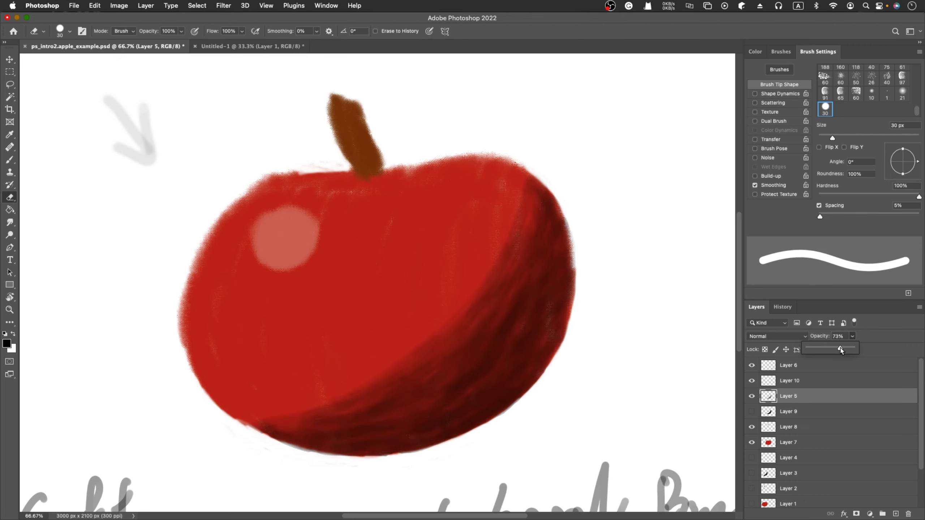
{"action": "left_click_drag", "start_coordinate": [841, 351], "coordinate": [842, 351]}
{"action": "left_click", "coordinate": [752, 412]}
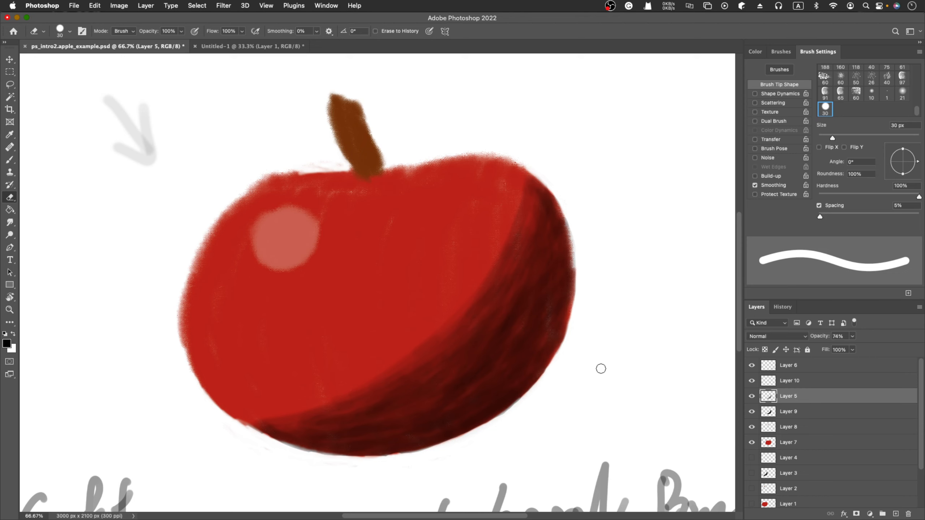
- Hide Layer 9 and raise Layer 5's opacity to 100%
{"action": "key", "text": "z"}
{"action": "left_click", "coordinate": [563, 339], "text": "alt"}
{"action": "left_click", "coordinate": [564, 339], "text": "alt"}
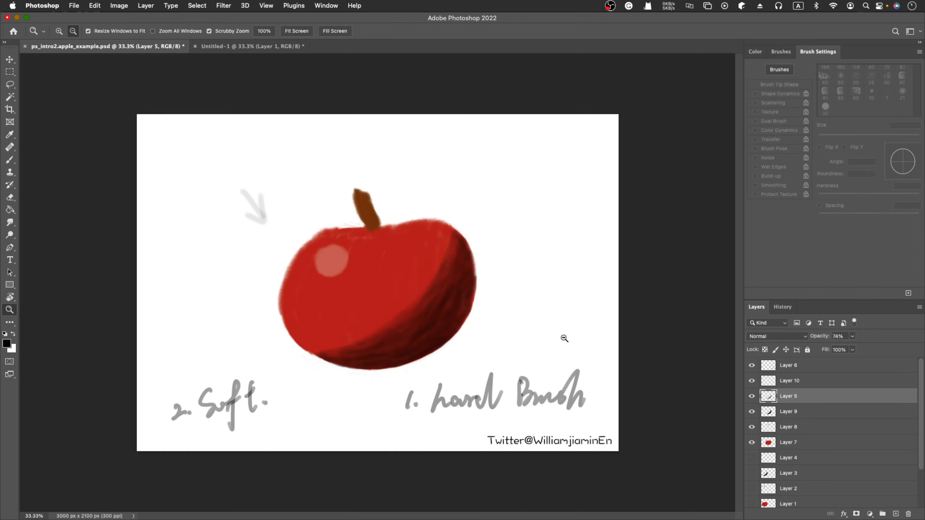
{"action": "left_click", "coordinate": [563, 339], "text": "alt"}
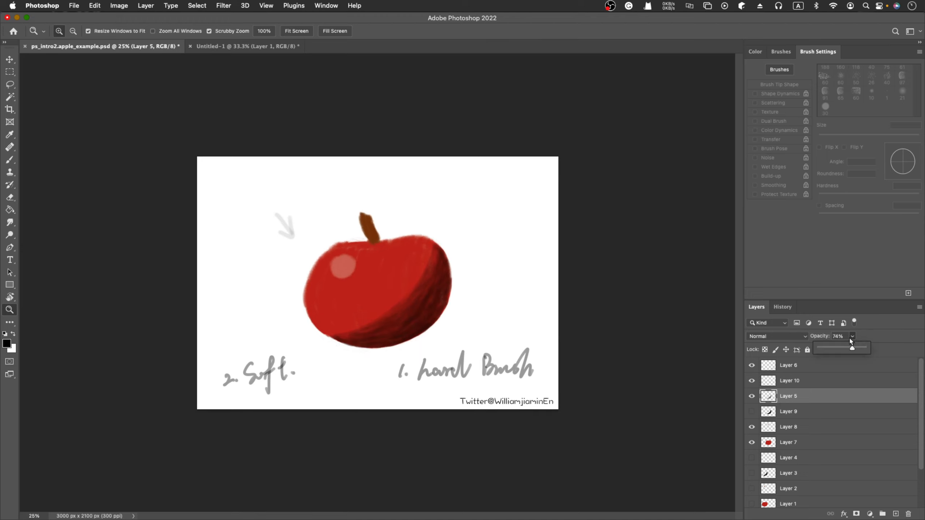
{"action": "left_click_drag", "start_coordinate": [852, 348], "coordinate": [873, 349]}
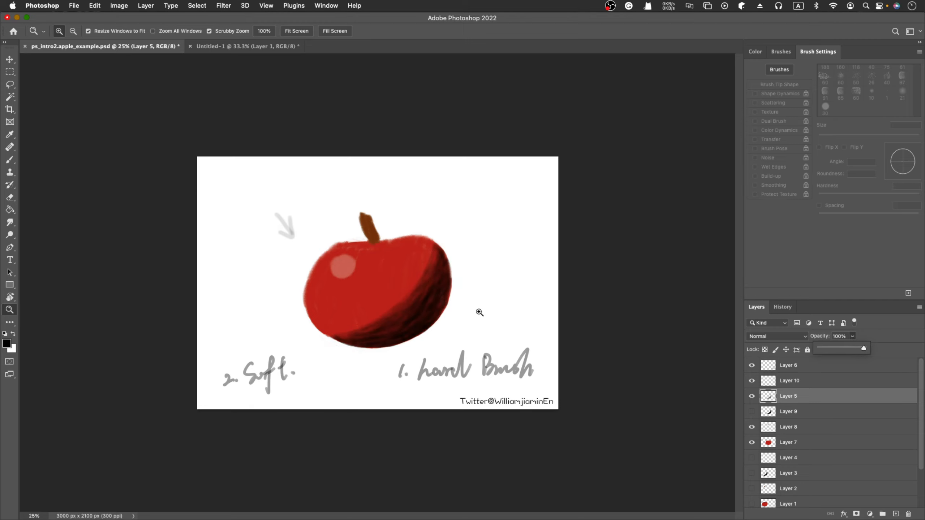
- Deepen the shadow on Layer 5 with soft brush strokes along the apple's right rim and upper-right shadow tip
{"action": "key", "text": "super+equal"}
{"action": "left_click", "coordinate": [438, 314]}
{"action": "key", "text": "b"}
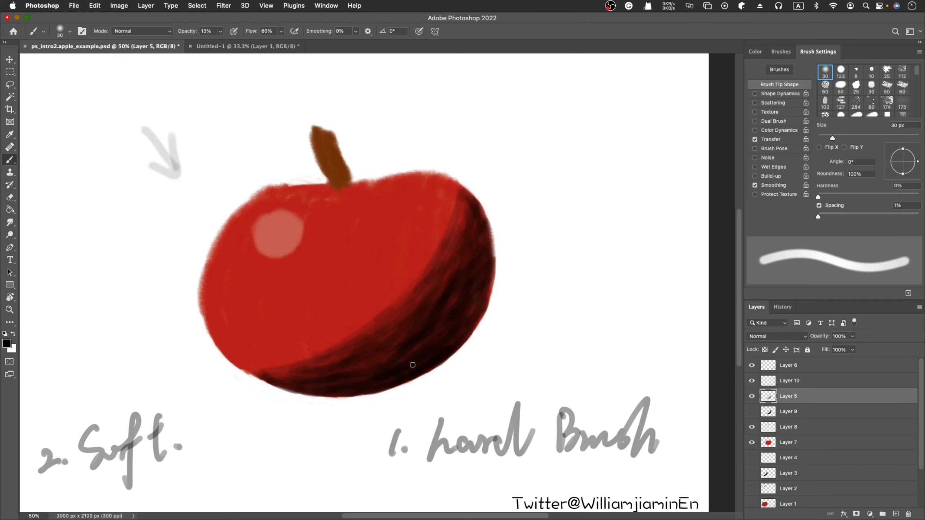
{"action": "left_click_drag", "start_coordinate": [470, 317], "coordinate": [492, 280]}
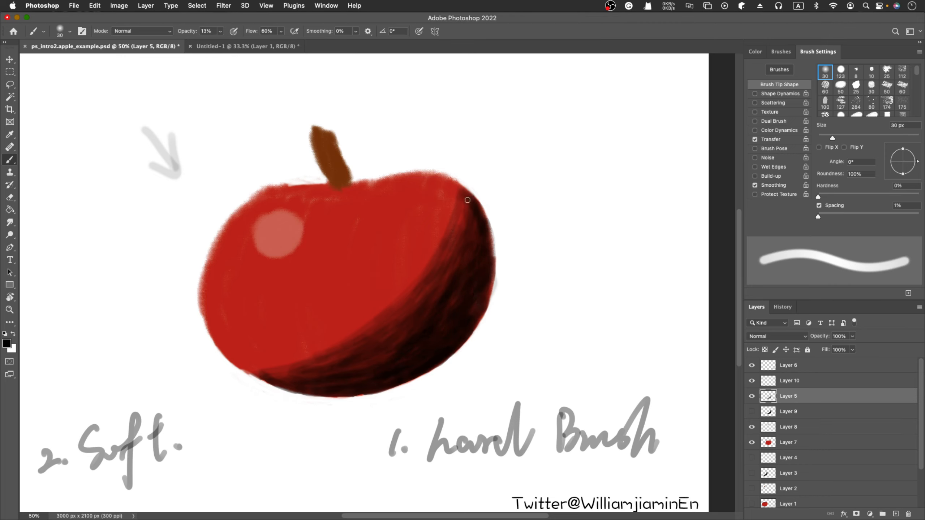
{"action": "left_click_drag", "start_coordinate": [472, 189], "coordinate": [470, 217]}
- Switch to the Eraser and give it the soft round 30 px tip
{"action": "key", "text": "e"}
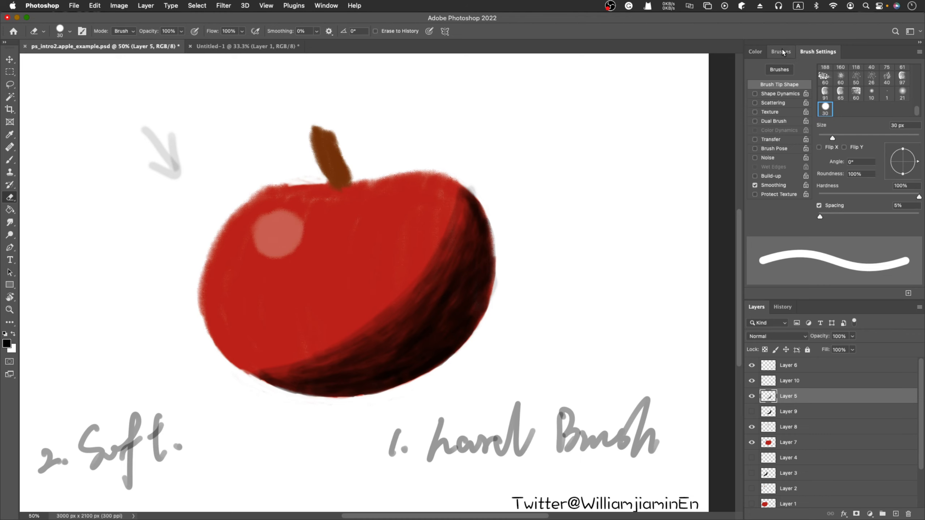
{"action": "scroll", "coordinate": [834, 82], "scroll_direction": "up", "scroll_amount": 5}
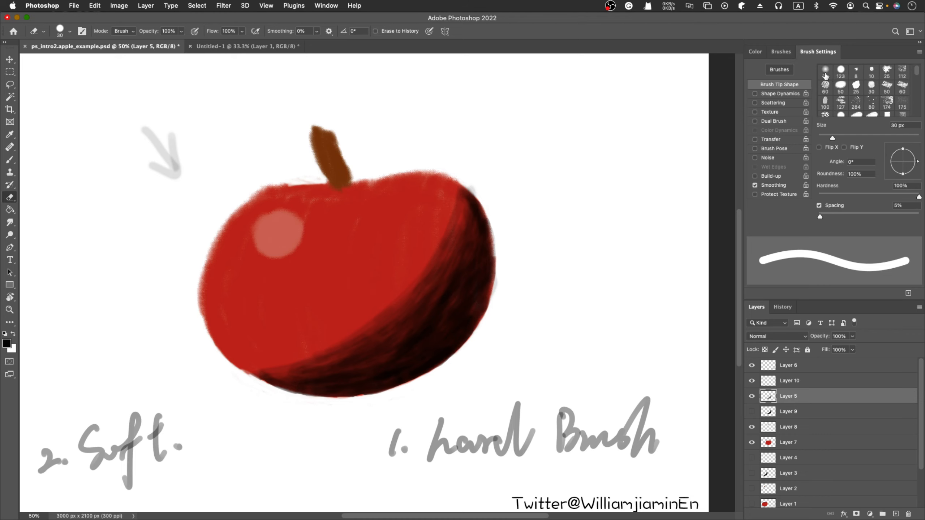
{"action": "left_click", "coordinate": [825, 71]}
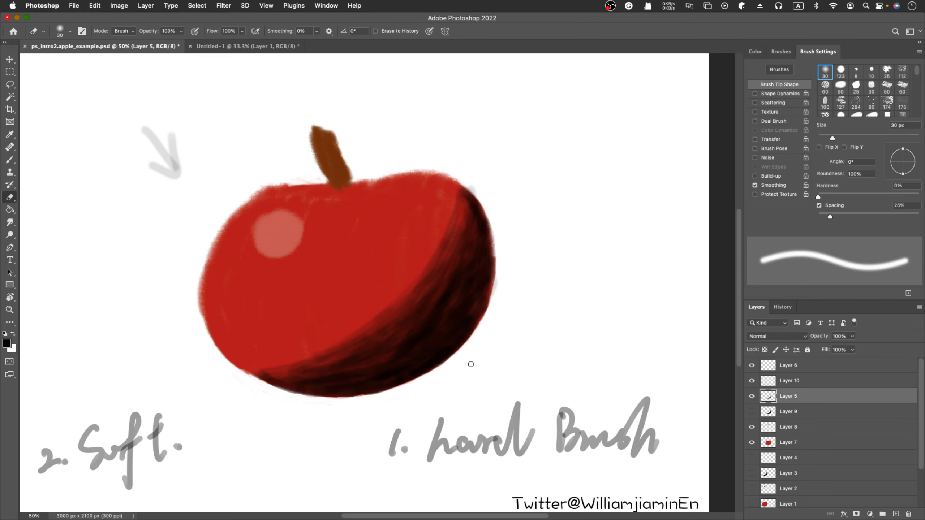
- Lower Layer 5's opacity to 58%, then fine-tune it while viewing the whole canvas
{"action": "left_click", "coordinate": [851, 336]}
{"action": "mouse_move", "coordinate": [842, 349]}
{"action": "left_mouse_down"}
{"action": "mouse_move", "coordinate": [817, 349]}
{"action": "mouse_move", "coordinate": [835, 352]}
{"action": "left_mouse_up"}
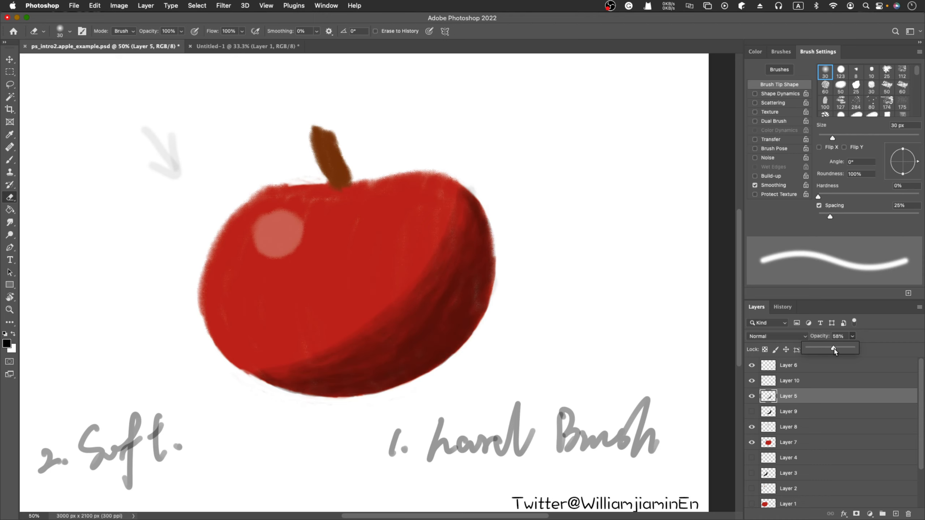
{"action": "key", "text": "z"}
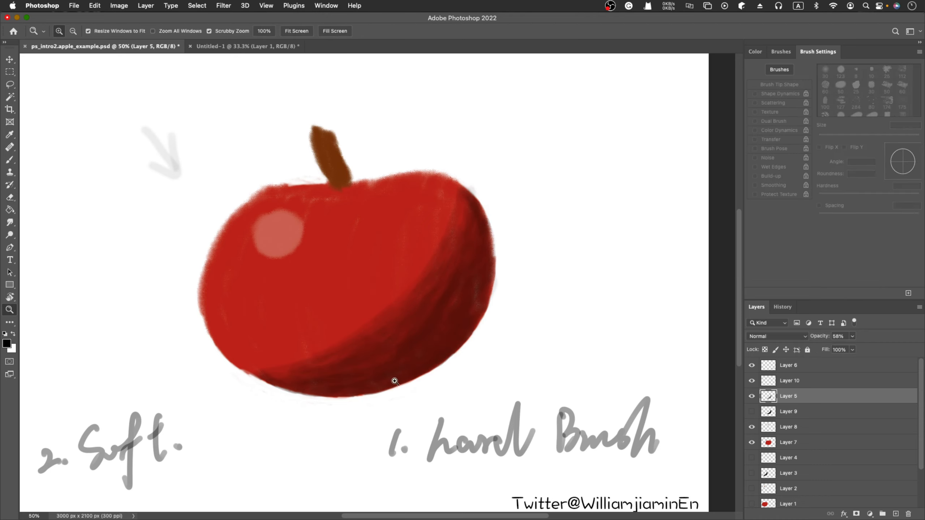
{"action": "left_click", "coordinate": [387, 361], "text": "alt"}
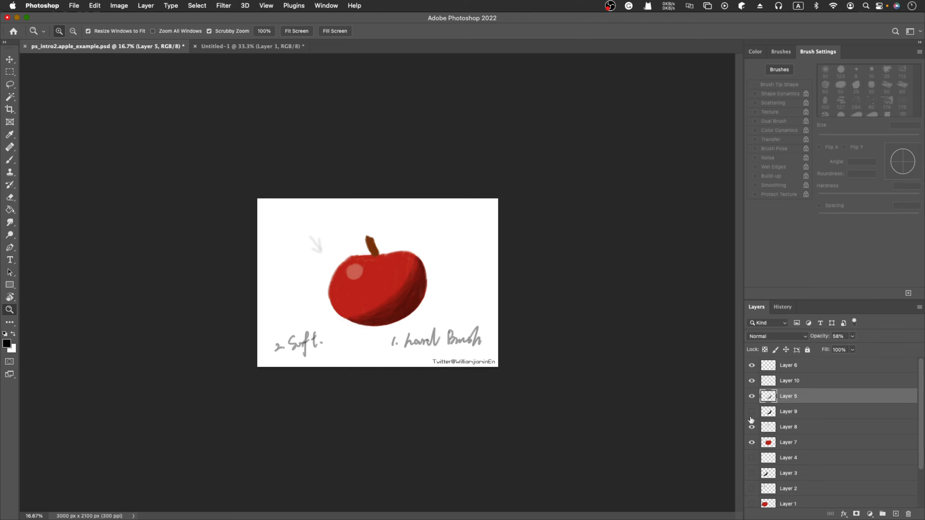
{"action": "left_click", "coordinate": [852, 337]}
{"action": "left_click_drag", "start_coordinate": [856, 349], "coordinate": [854, 348]}
- Show Layer 9 in place of Layer 5 and raise Layer 9's opacity to 32%
{"action": "left_click", "coordinate": [753, 413]}
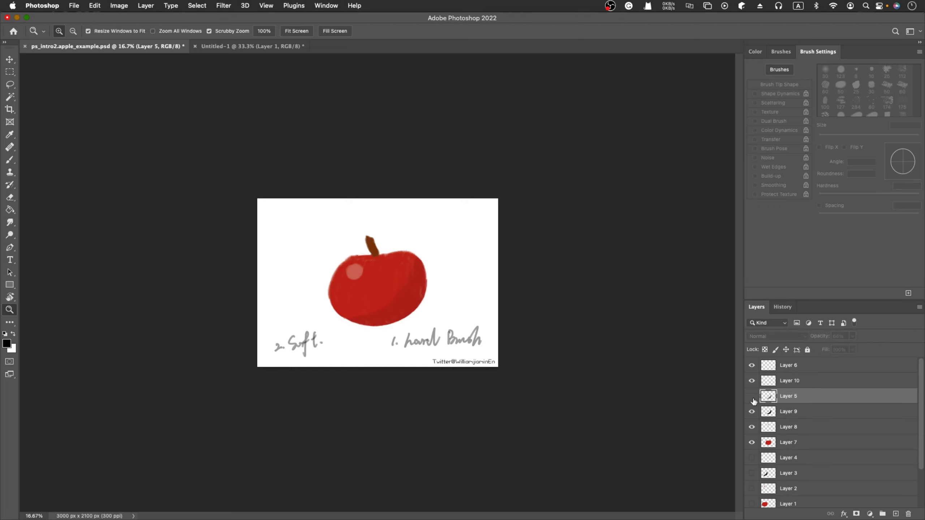
{"action": "left_click", "coordinate": [789, 413]}
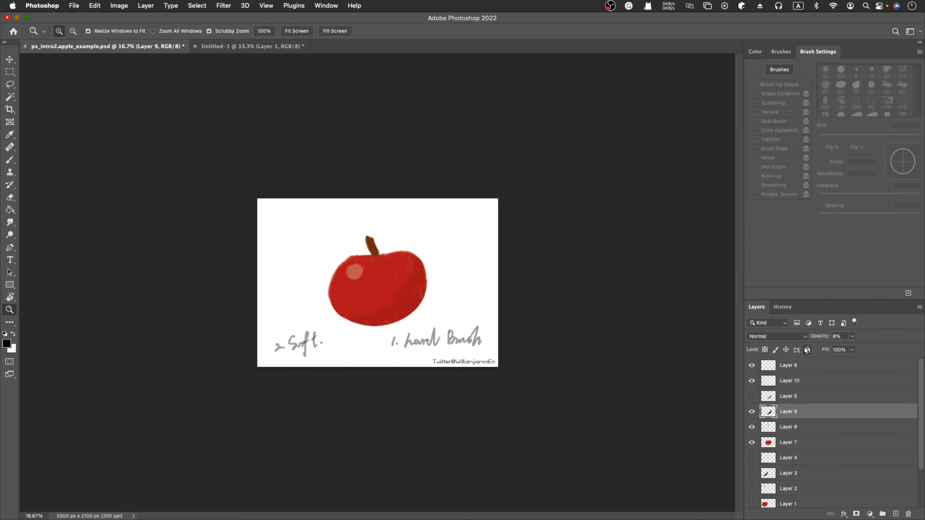
{"action": "left_click", "coordinate": [853, 336]}
{"action": "left_click_drag", "start_coordinate": [853, 350], "coordinate": [864, 351]}
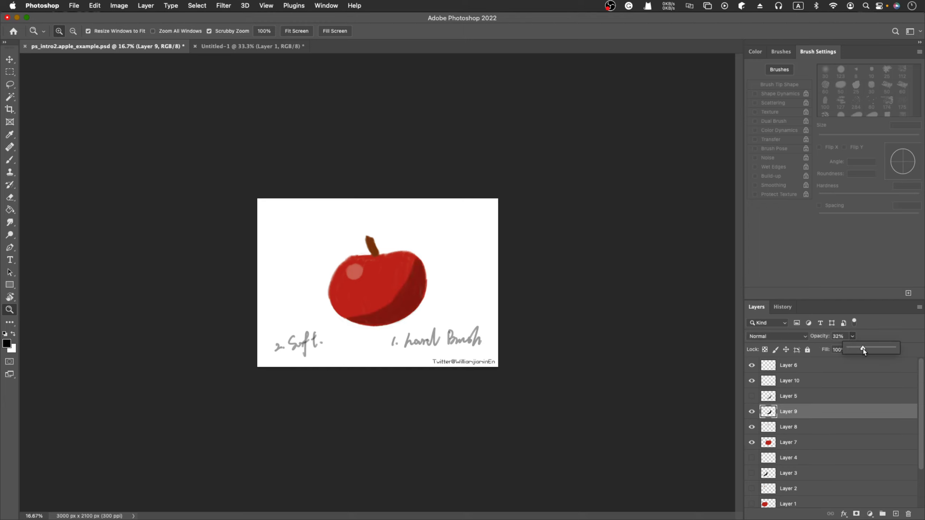
- Show Layer 5 again, then hide and delete Layer 9
{"action": "left_click", "coordinate": [752, 396]}
{"action": "left_click", "coordinate": [752, 411]}
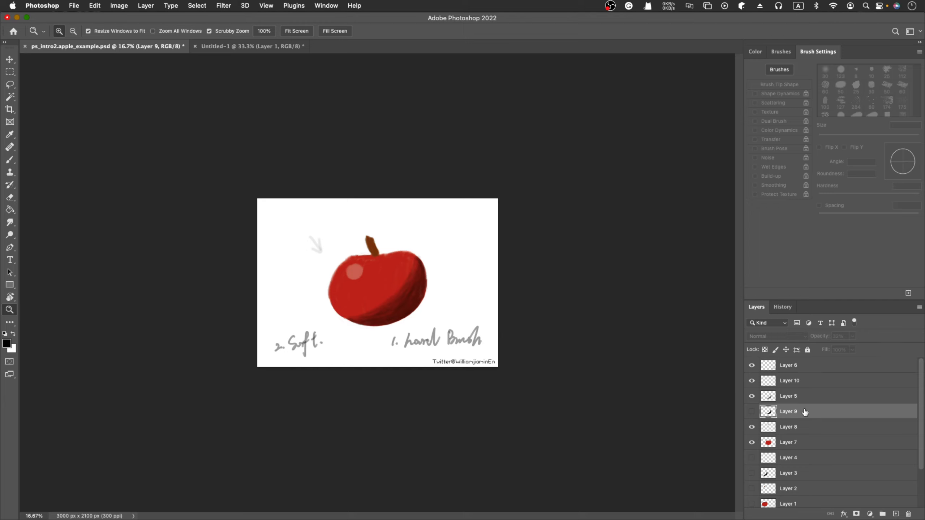
{"action": "left_click", "coordinate": [909, 517]}
- Group Layers 10, 5, 8 and 7 into a group named "Blend" and check its contents
{"action": "left_click", "coordinate": [793, 381]}
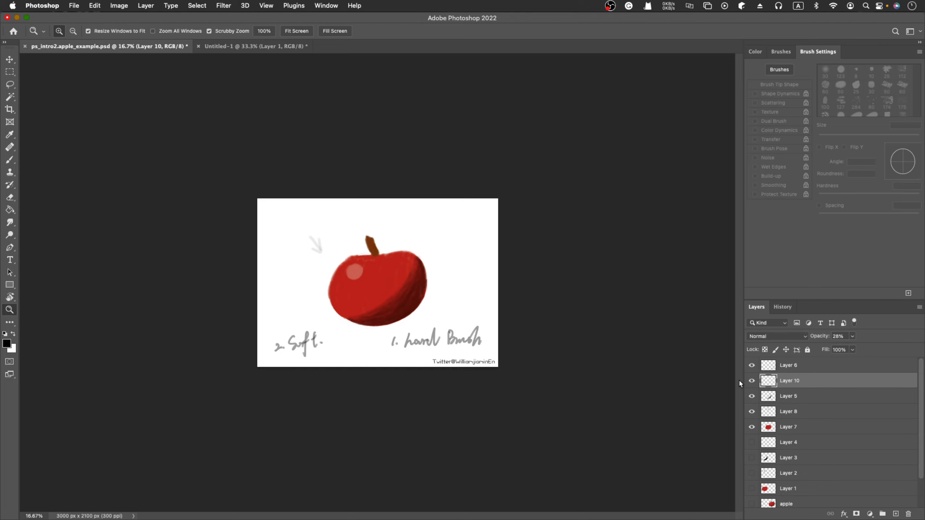
{"action": "left_click", "coordinate": [751, 381]}
{"action": "left_click", "coordinate": [751, 366]}
{"action": "left_click", "coordinate": [752, 366]}
{"action": "right_click", "coordinate": [806, 428]}
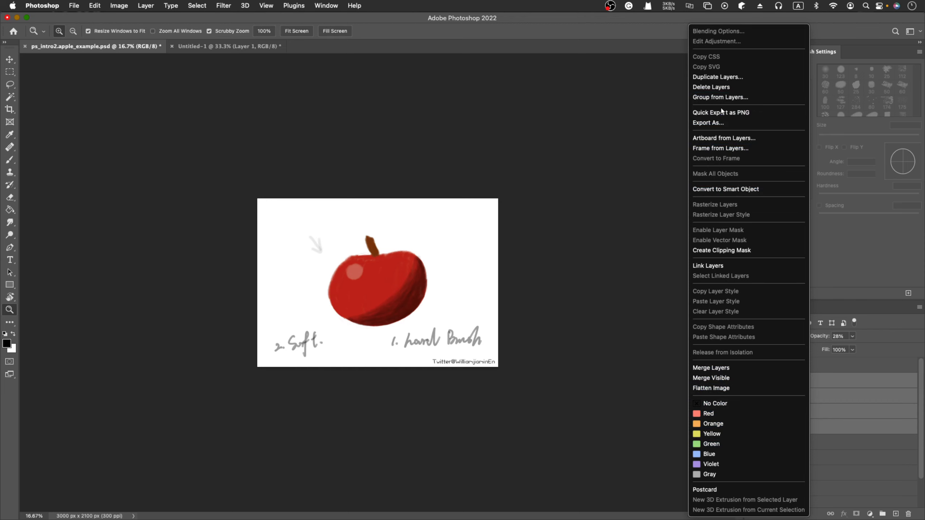
{"action": "left_click", "coordinate": [711, 97]}
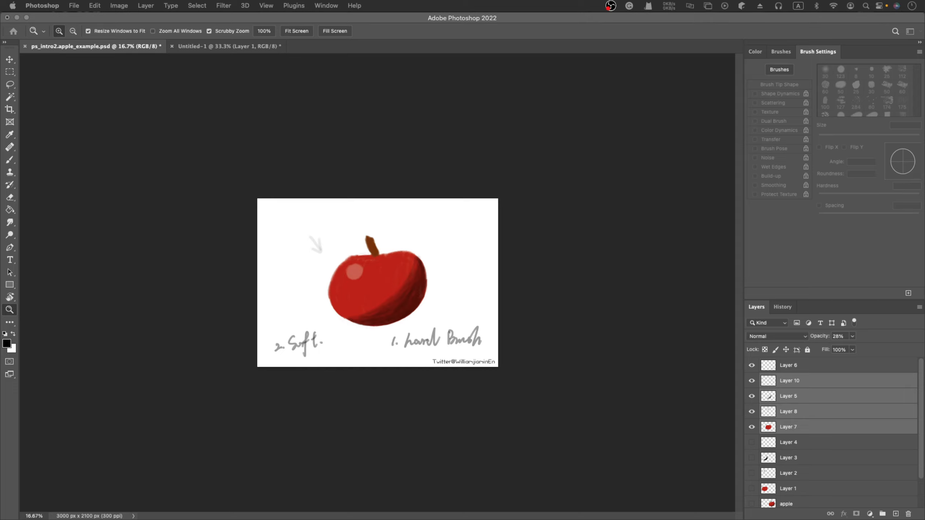
{"action": "left_click_drag", "start_coordinate": [418, 81], "coordinate": [623, 286]}
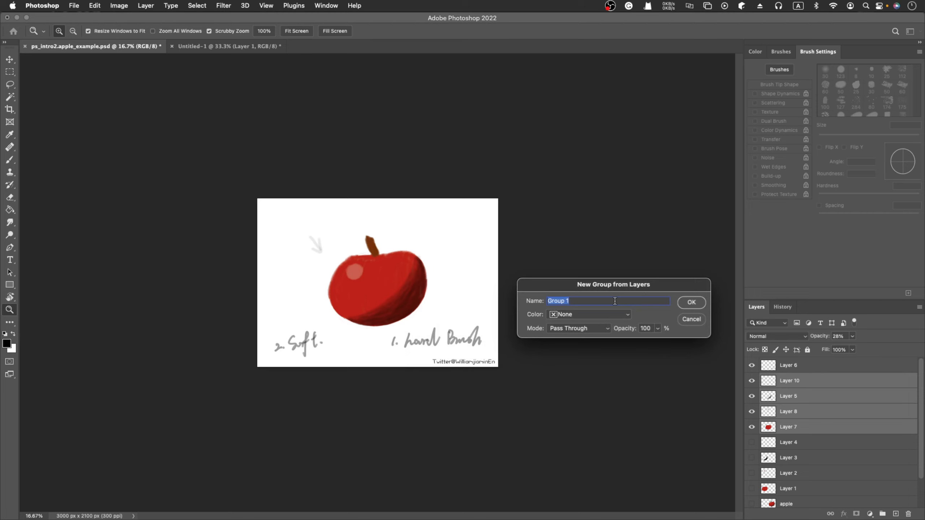
{"action": "type", "text": "Blende"}
{"action": "left_click", "coordinate": [685, 305]}
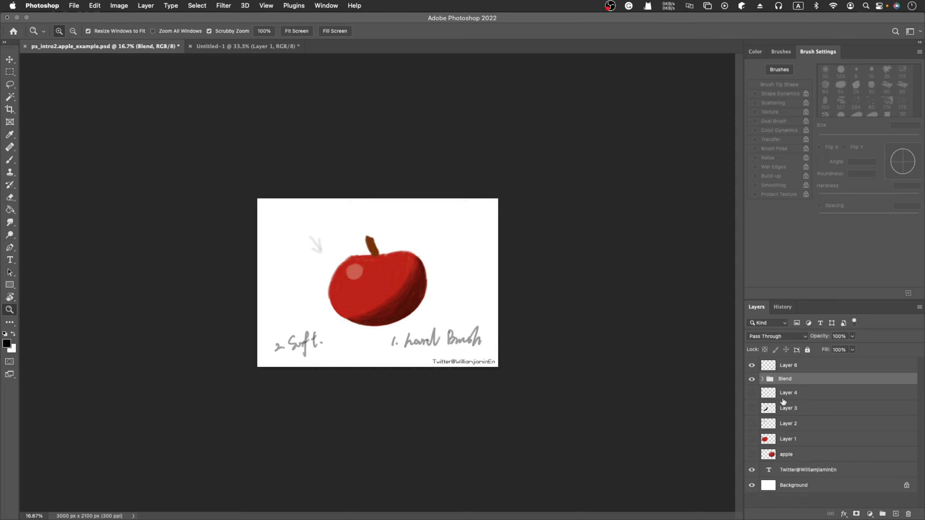
{"action": "left_click", "coordinate": [765, 379]}
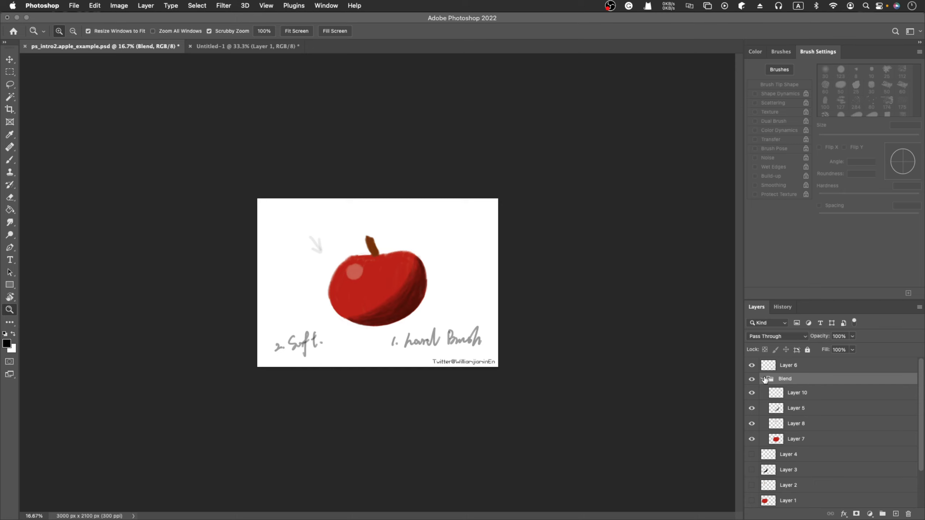
{"action": "left_click", "coordinate": [764, 379]}
- Show Layers 4, 3, 2 and 1 and group them into a group named "Soft Brush"
{"action": "left_click", "coordinate": [791, 394]}
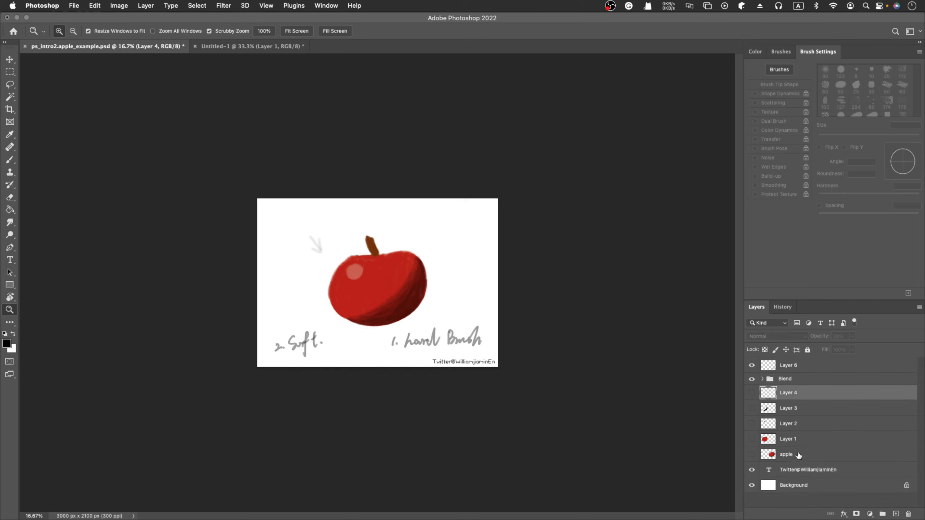
{"action": "left_click", "coordinate": [752, 393]}
{"action": "left_click_drag", "start_coordinate": [753, 410], "coordinate": [752, 456]}
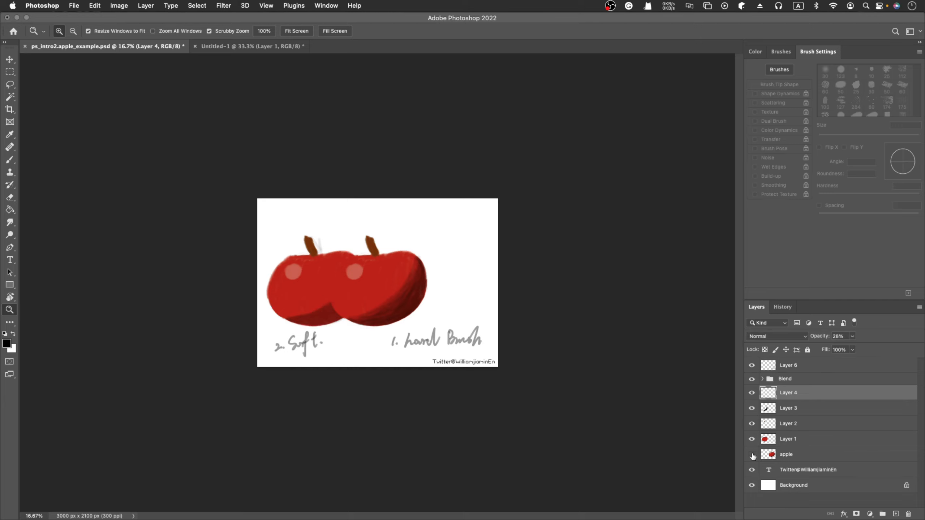
{"action": "left_click", "coordinate": [753, 456]}
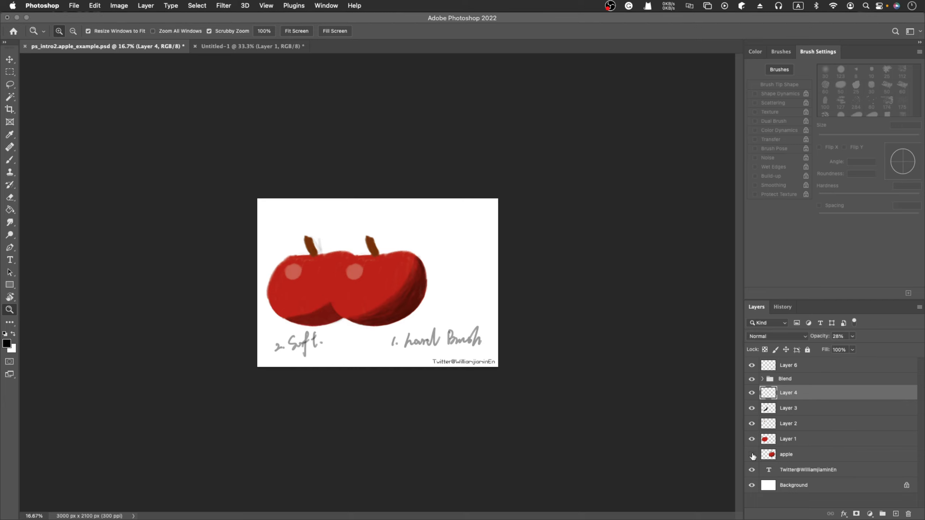
{"action": "left_click", "coordinate": [795, 442], "text": "shift"}
{"action": "right_click", "coordinate": [796, 395]}
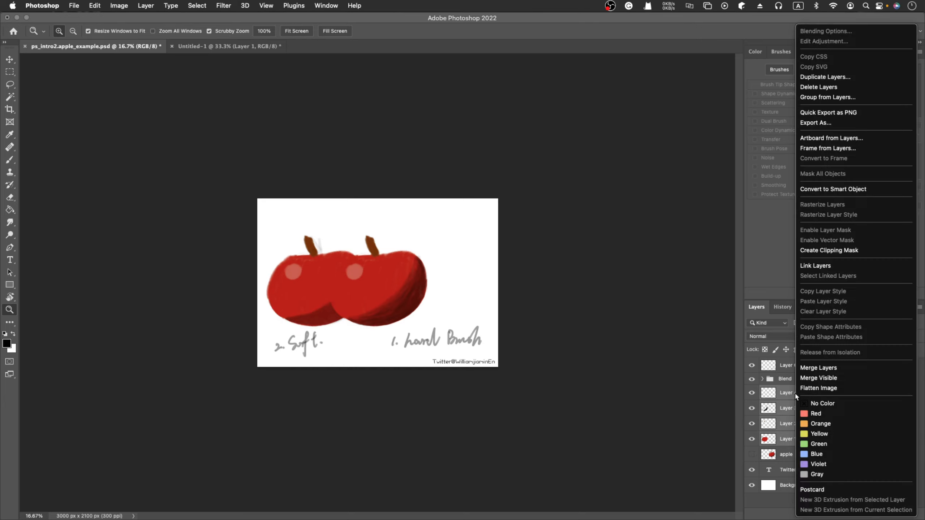
{"action": "left_click", "coordinate": [827, 98]}
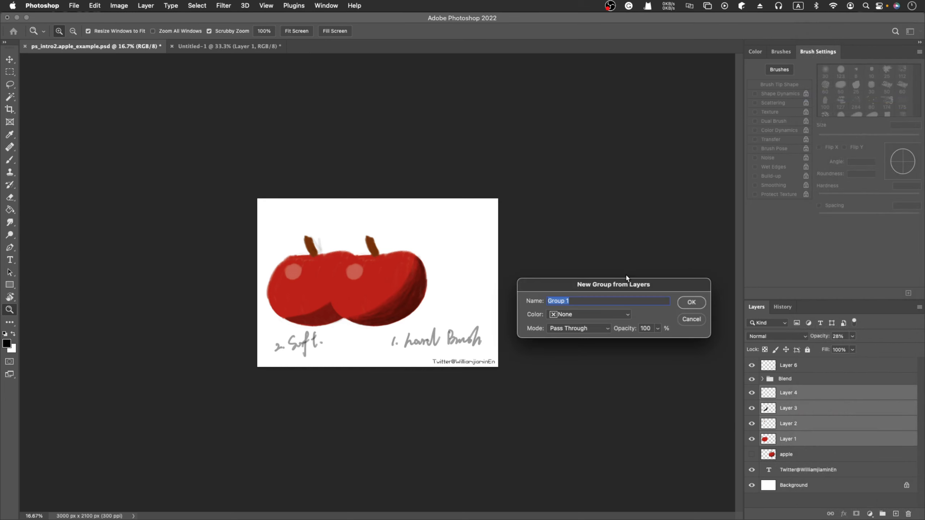
{"action": "type", "text": "Soft Brush"}
{"action": "left_click", "coordinate": [686, 303]}
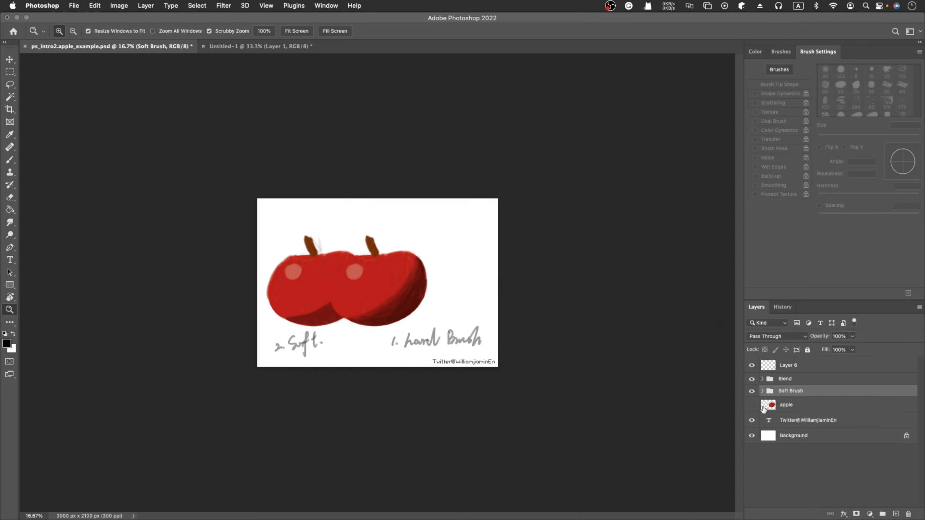
- Put the apple layer into a group named "Hard Brush" and make that layer visible
{"action": "left_click", "coordinate": [782, 411]}
{"action": "left_click", "coordinate": [751, 408]}
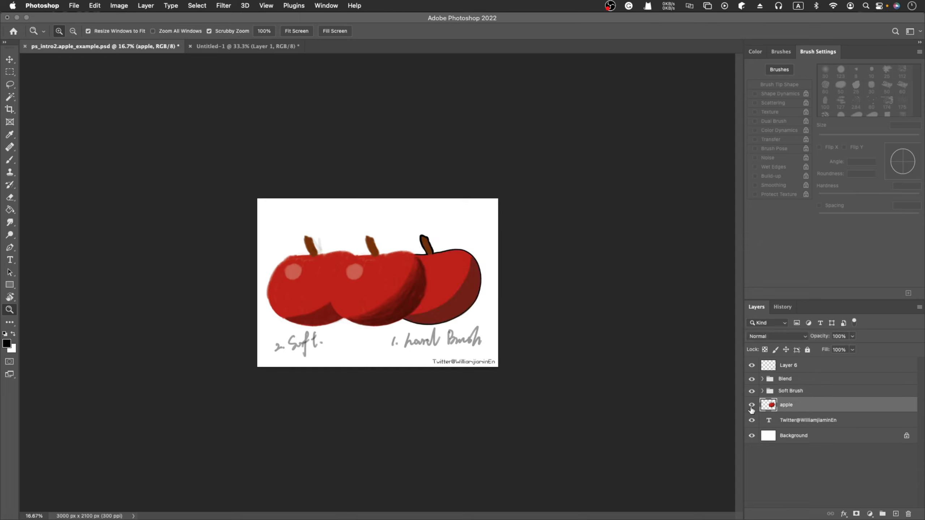
{"action": "left_click", "coordinate": [751, 407]}
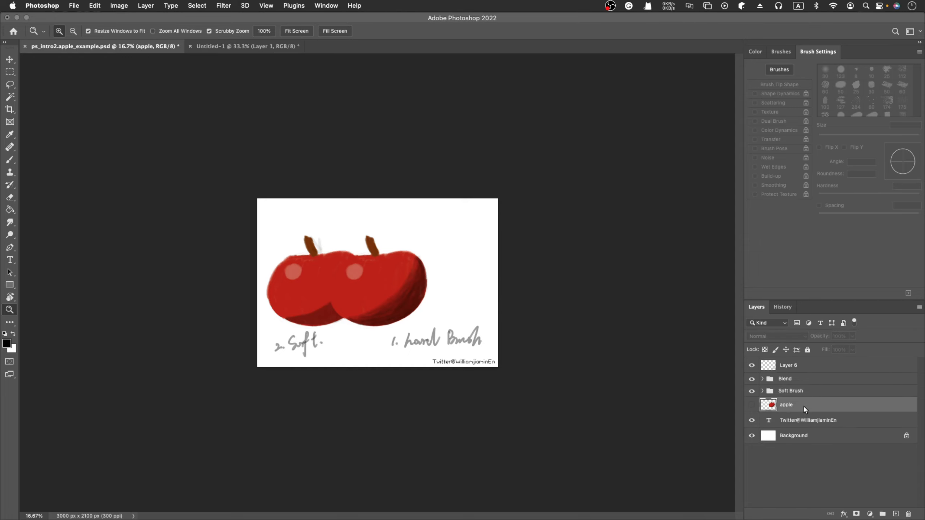
{"action": "right_click", "coordinate": [805, 409]}
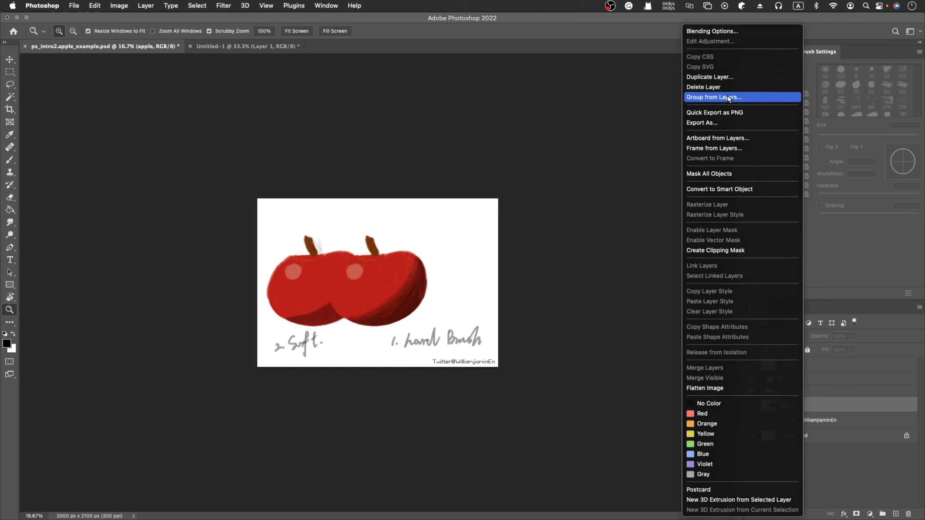
{"action": "left_click", "coordinate": [713, 97]}
{"action": "type", "text": "Hard Brush"}
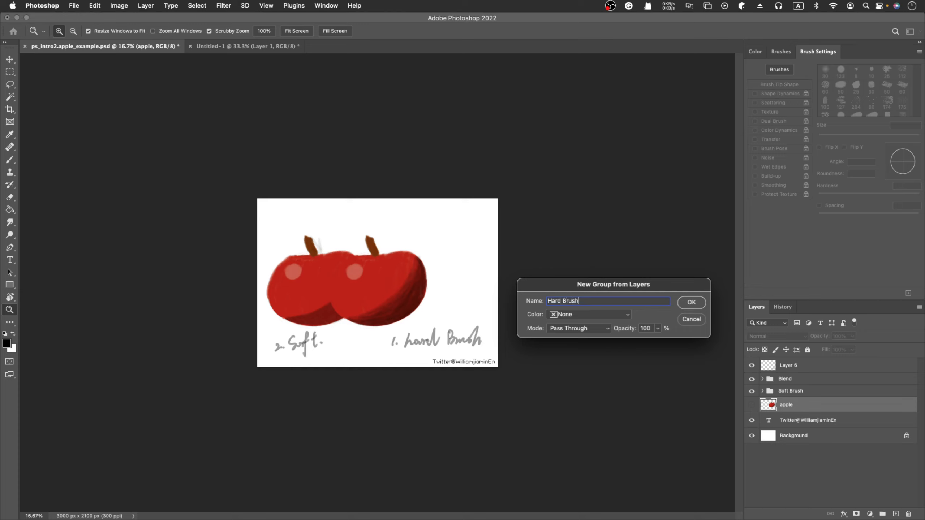
{"action": "left_click", "coordinate": [701, 303]}
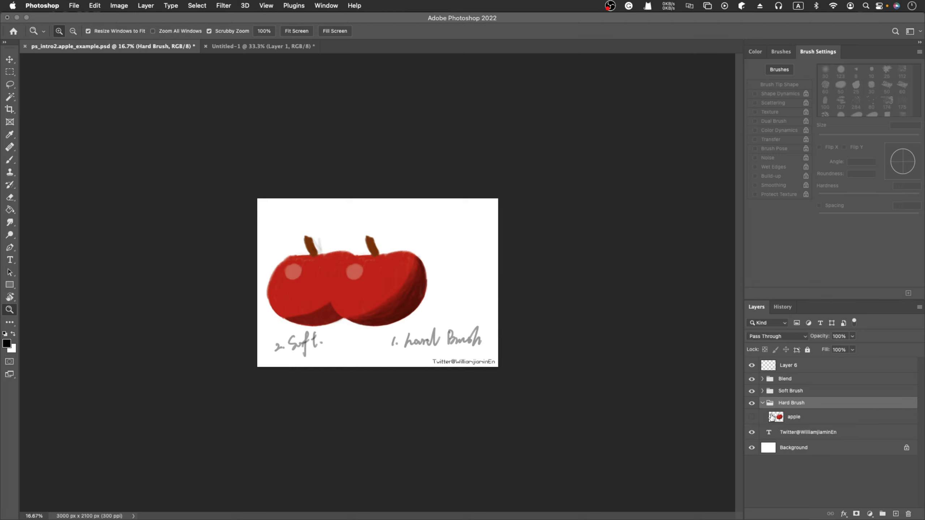
{"action": "left_click", "coordinate": [752, 417]}
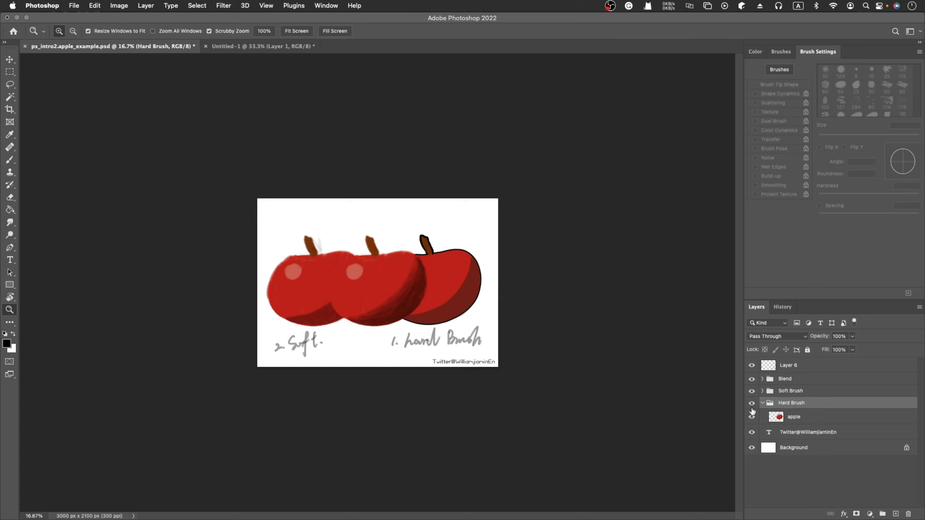
- Scale the outlined apple layer to about 69%, move it toward the canvas's right edge and collapse the Hard Brush group
{"action": "left_click", "coordinate": [813, 424]}
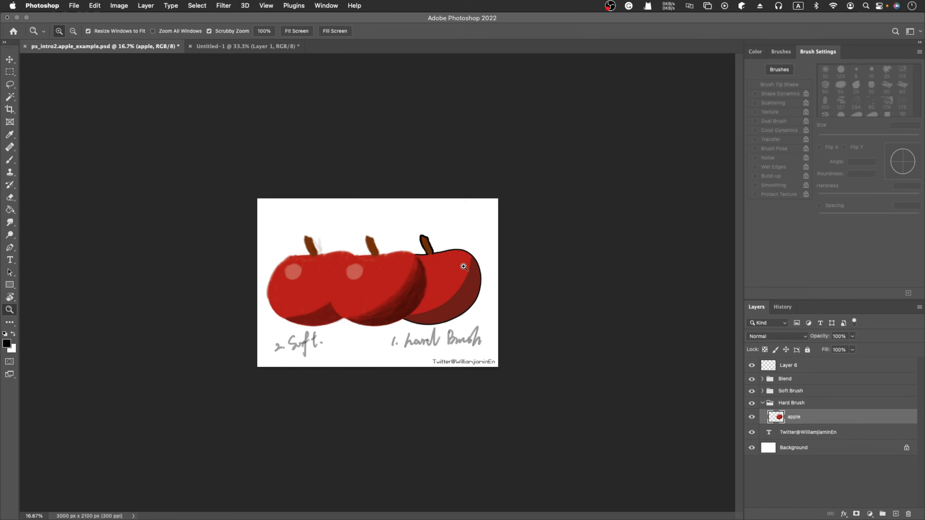
{"action": "key", "text": "super+t"}
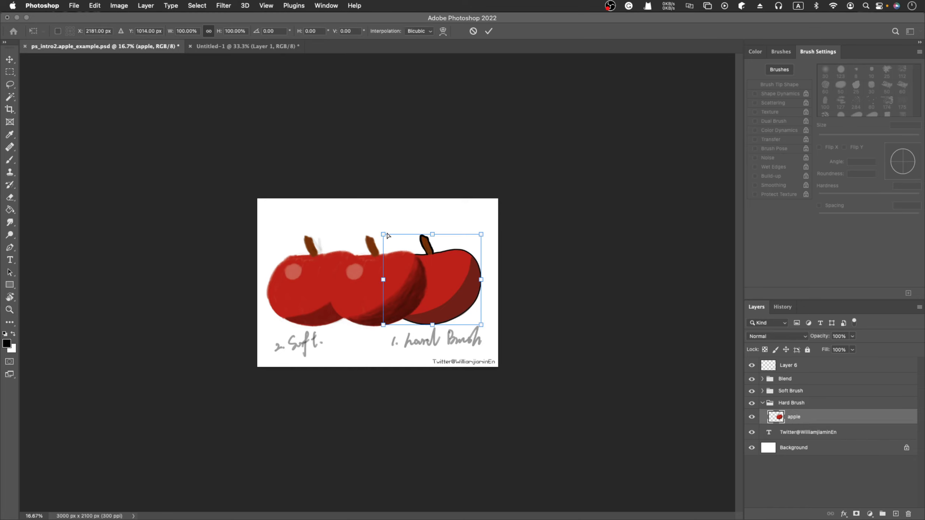
{"action": "key", "text": "super+plus"}
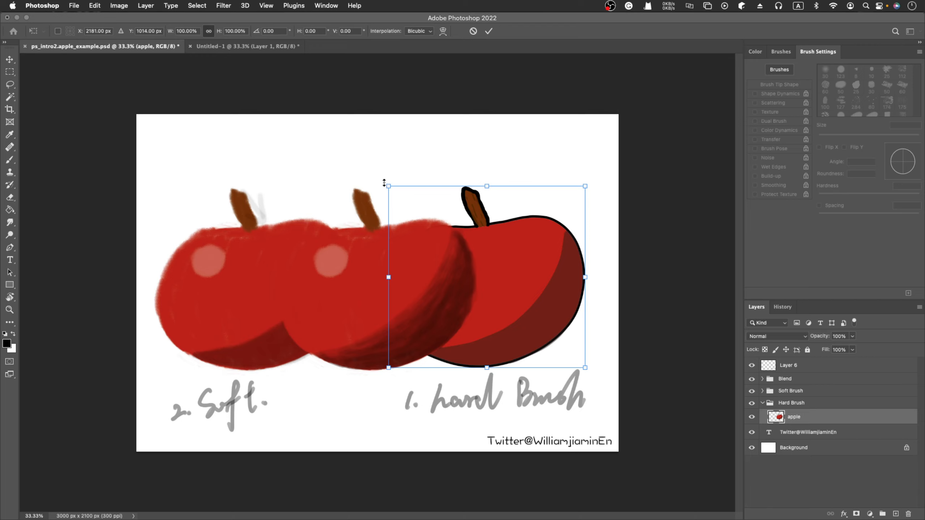
{"action": "left_click_drag", "start_coordinate": [388, 186], "coordinate": [452, 242]}
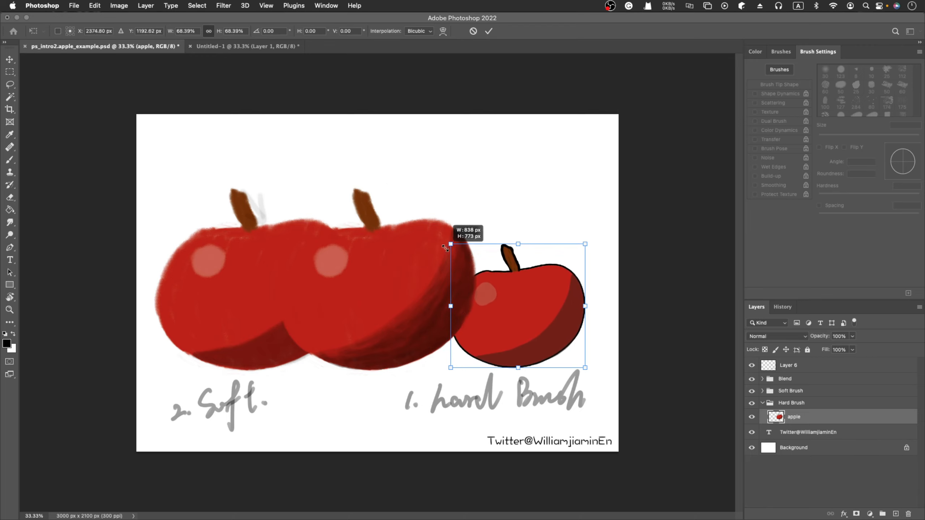
{"action": "left_click_drag", "start_coordinate": [521, 326], "coordinate": [540, 319]}
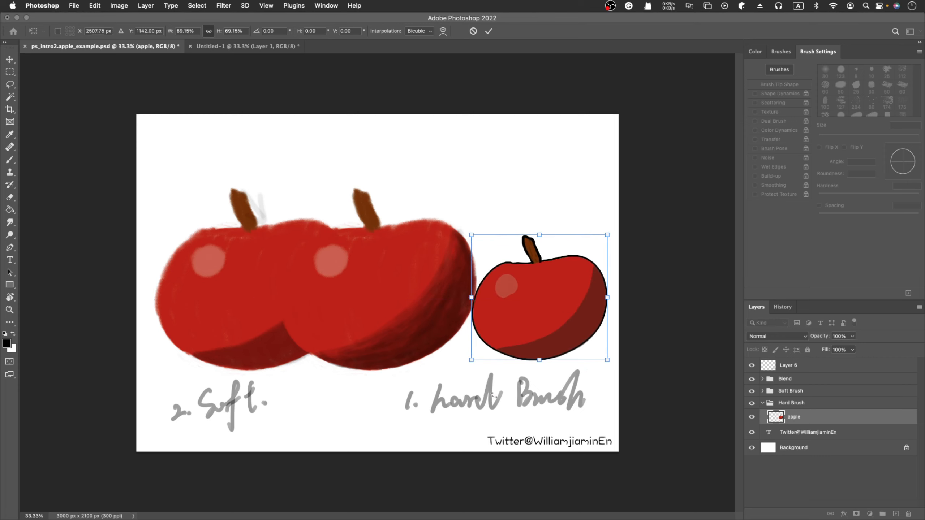
{"action": "left_click", "coordinate": [762, 405]}
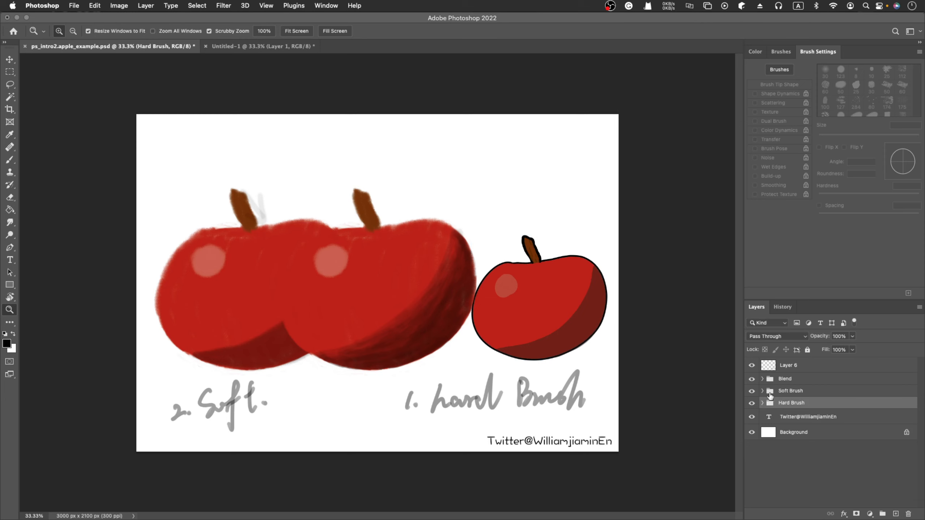
- Scale the Soft Brush group to about 74% and move it to the canvas's left edge
{"action": "left_click", "coordinate": [790, 391]}
{"action": "key", "text": "super+t"}
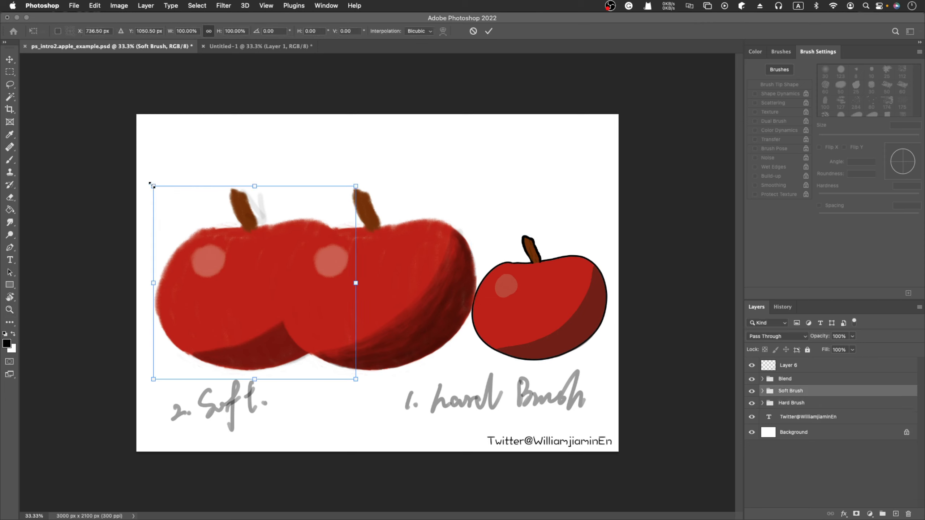
{"action": "mouse_move", "coordinate": [151, 185]}
{"action": "left_mouse_down"}
{"action": "mouse_move", "coordinate": [220, 238]}
{"action": "mouse_move", "coordinate": [210, 229]}
{"action": "left_mouse_up"}
{"action": "left_click_drag", "start_coordinate": [264, 335], "coordinate": [189, 327]}
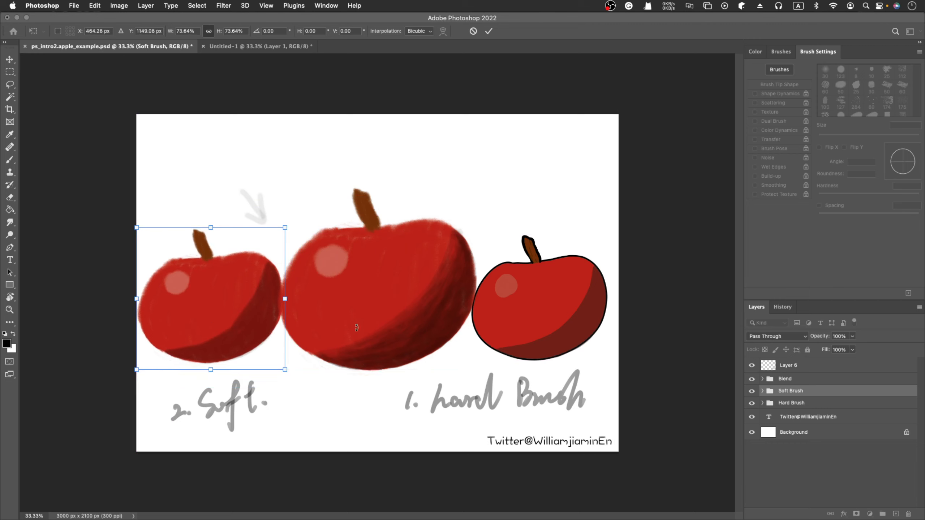
{"action": "key", "text": "Return"}
{"action": "key", "text": "z"}
- Scale the Blend group to about 90% and center its apple between the other two
{"action": "left_click", "coordinate": [794, 380]}
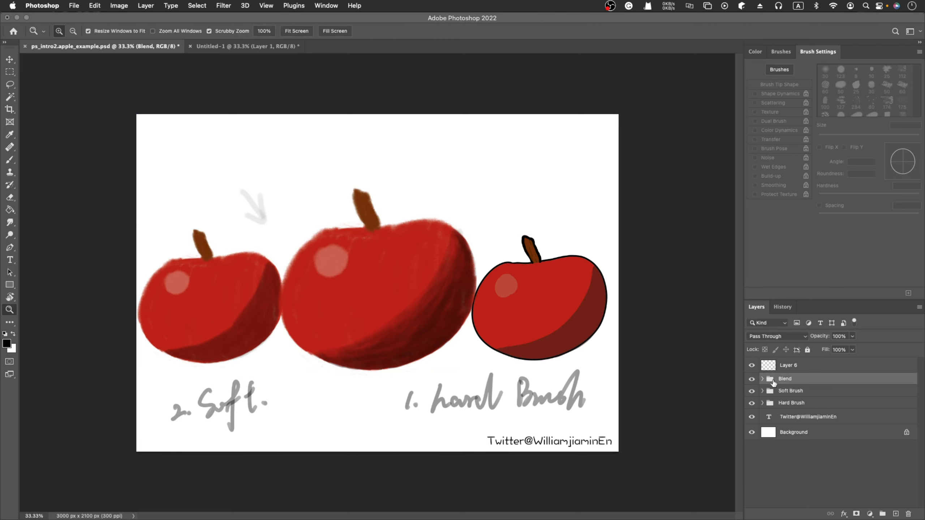
{"action": "left_click", "coordinate": [751, 379]}
{"action": "left_click", "coordinate": [751, 380]}
{"action": "key", "text": "ctrl+t"}
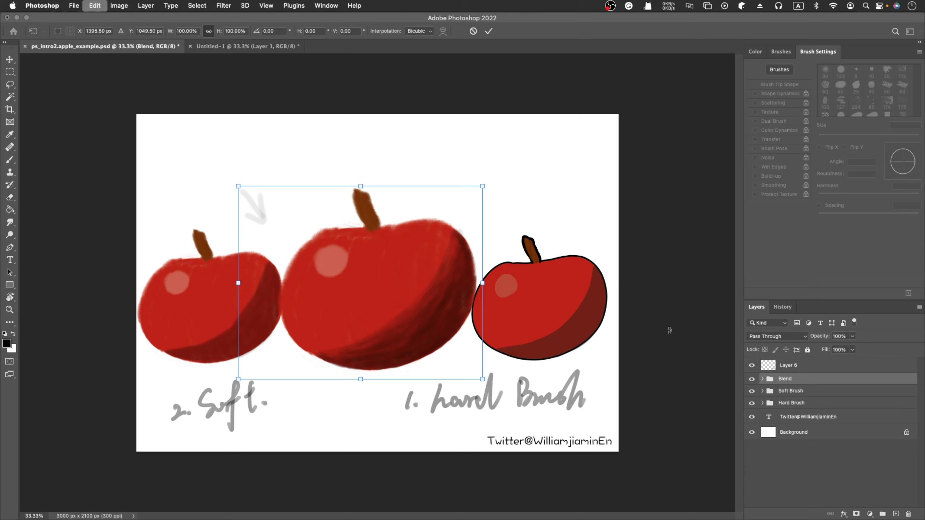
{"action": "left_click_drag", "start_coordinate": [237, 185], "coordinate": [262, 205]}
{"action": "left_click_drag", "start_coordinate": [408, 347], "coordinate": [397, 342]}
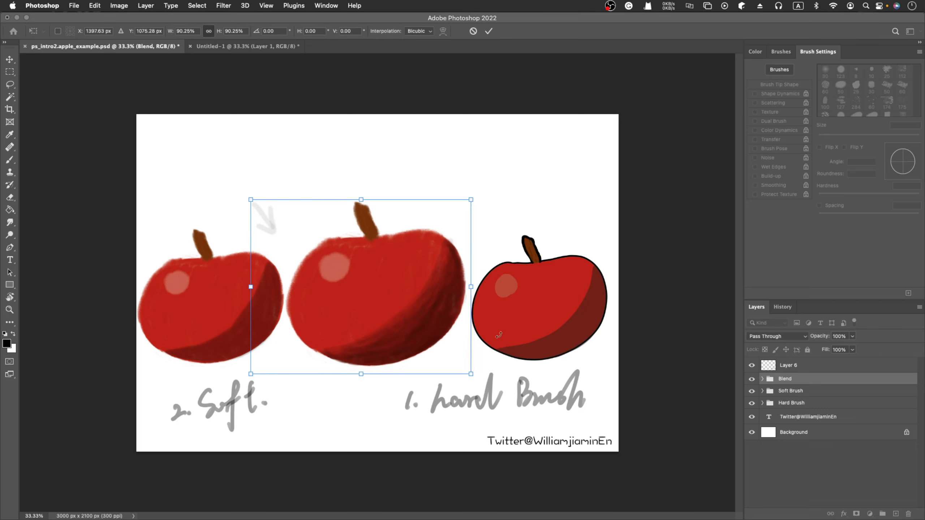
- Draw a faint downward arrow with the Brush on Layer 6 beside the middle apple's stem
{"action": "left_click", "coordinate": [790, 365]}
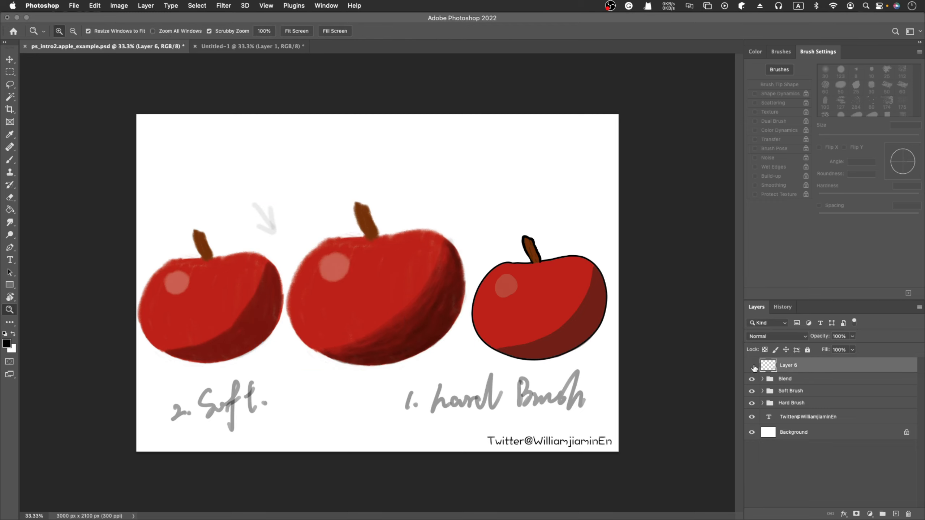
{"action": "left_click", "coordinate": [752, 366]}
{"action": "left_click", "coordinate": [752, 366]}
{"action": "key", "text": "b"}
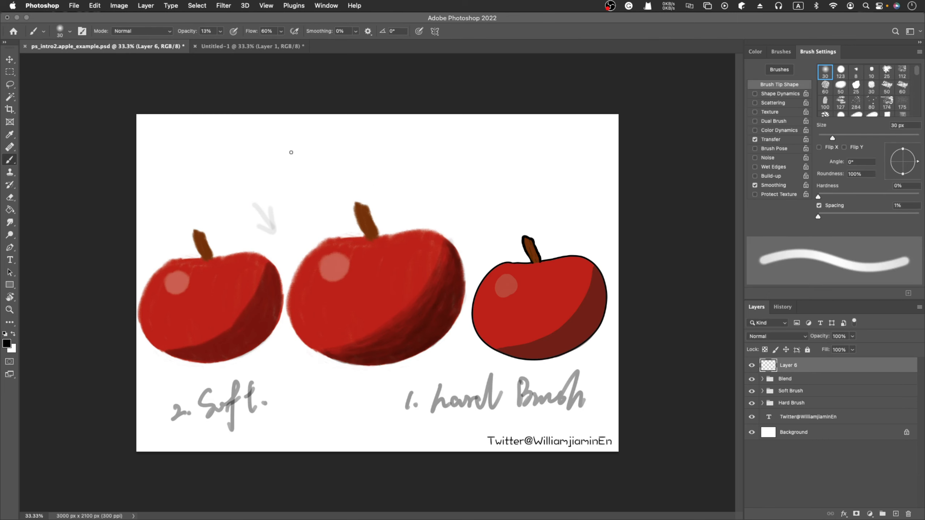
{"action": "mouse_move", "coordinate": [392, 184]}
{"action": "left_mouse_down"}
{"action": "mouse_move", "coordinate": [386, 207]}
{"action": "mouse_move", "coordinate": [395, 192]}
{"action": "left_mouse_up"}
- Set the brush opacity to 100% and handwrite "3. Blend !" in black above the middle apple
{"action": "left_click", "coordinate": [755, 51]}
{"action": "left_click", "coordinate": [220, 31]}
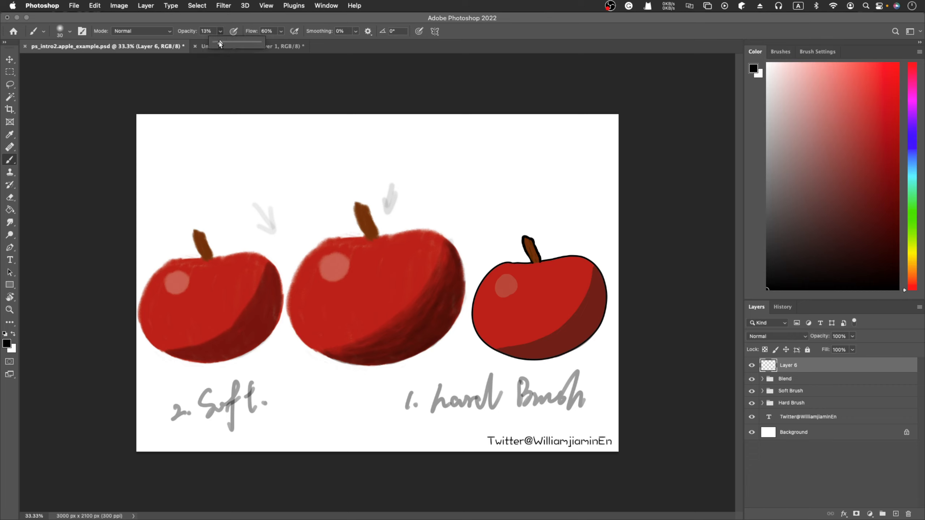
{"action": "left_click_drag", "start_coordinate": [219, 42], "coordinate": [272, 46]}
{"action": "left_click_drag", "start_coordinate": [246, 136], "coordinate": [239, 175]}
{"action": "left_click", "coordinate": [274, 159]}
{"action": "mouse_move", "coordinate": [293, 132]}
{"action": "left_mouse_down"}
{"action": "mouse_move", "coordinate": [315, 138]}
{"action": "mouse_move", "coordinate": [317, 162]}
{"action": "mouse_move", "coordinate": [340, 146]}
{"action": "mouse_move", "coordinate": [348, 157]}
{"action": "mouse_move", "coordinate": [407, 159]}
{"action": "left_mouse_up"}
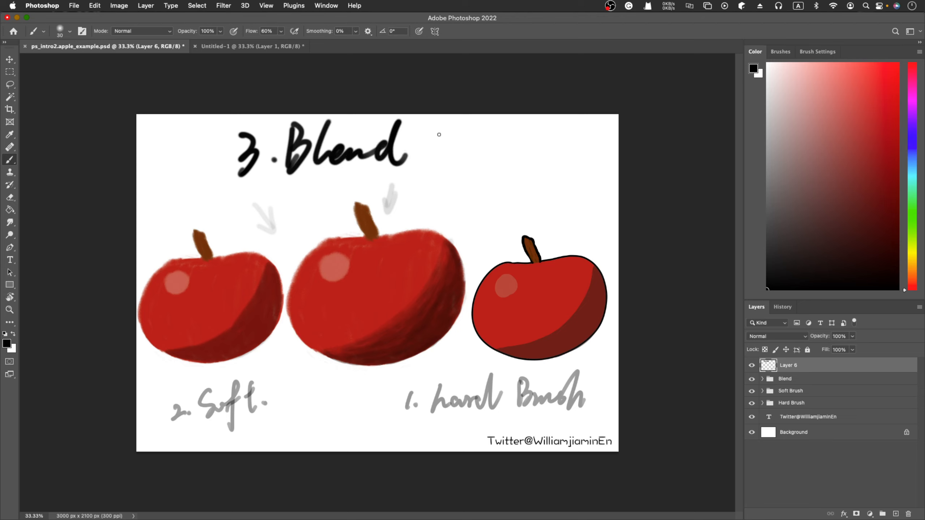
{"action": "left_click_drag", "start_coordinate": [457, 126], "coordinate": [450, 158]}
{"action": "left_click", "coordinate": [449, 165]}
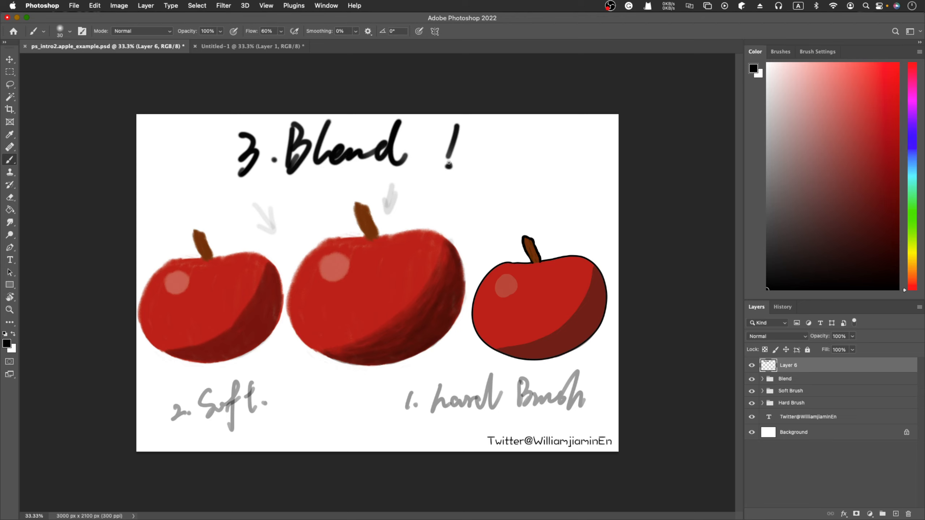